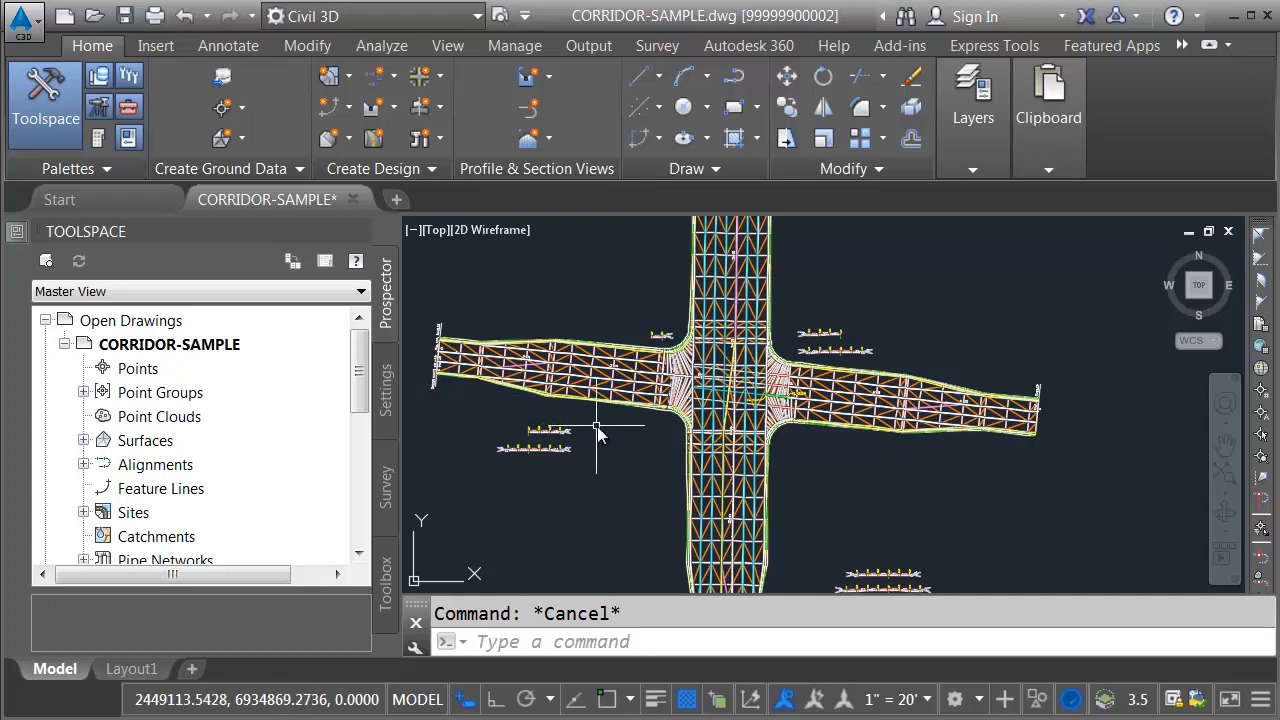
Examine the intersection's west approach and curb return corridors, and the surfaces along the east approach and Primary St
scroll(626, 443, "up", 2)
middle_click_drag(674, 446, 650, 518)
mouse_move(626, 527)
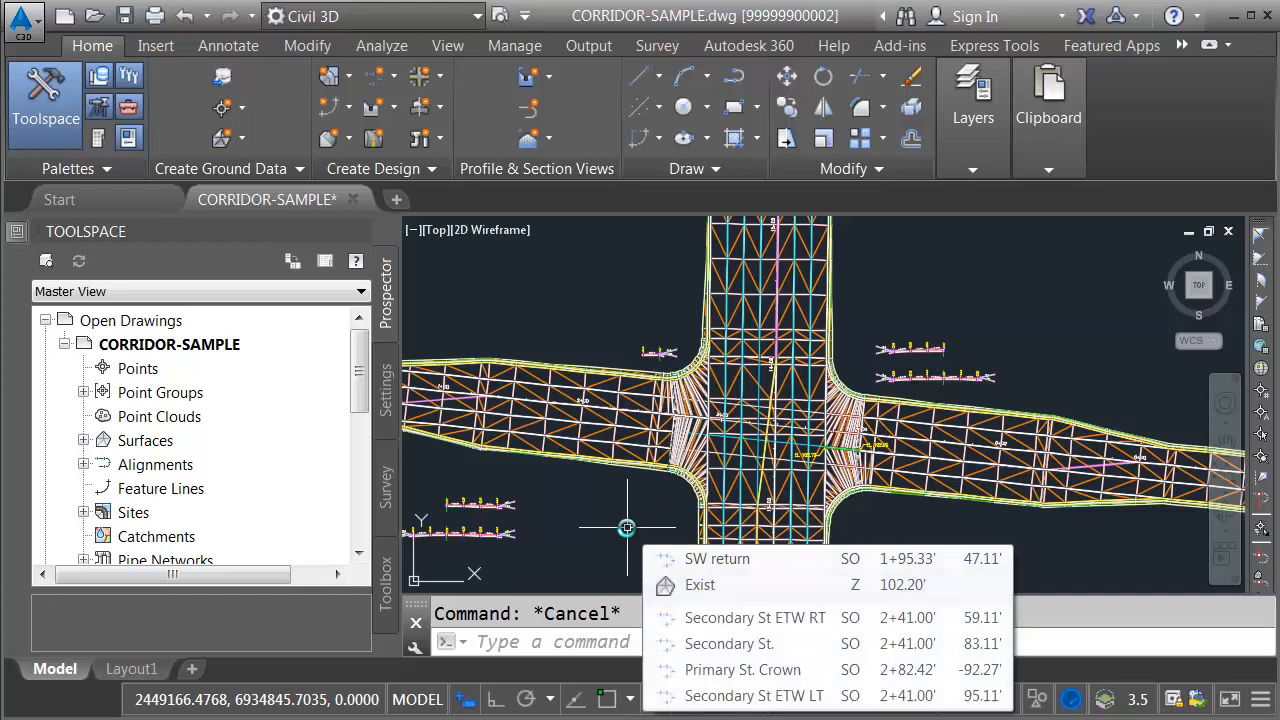
mouse_move(735, 362)
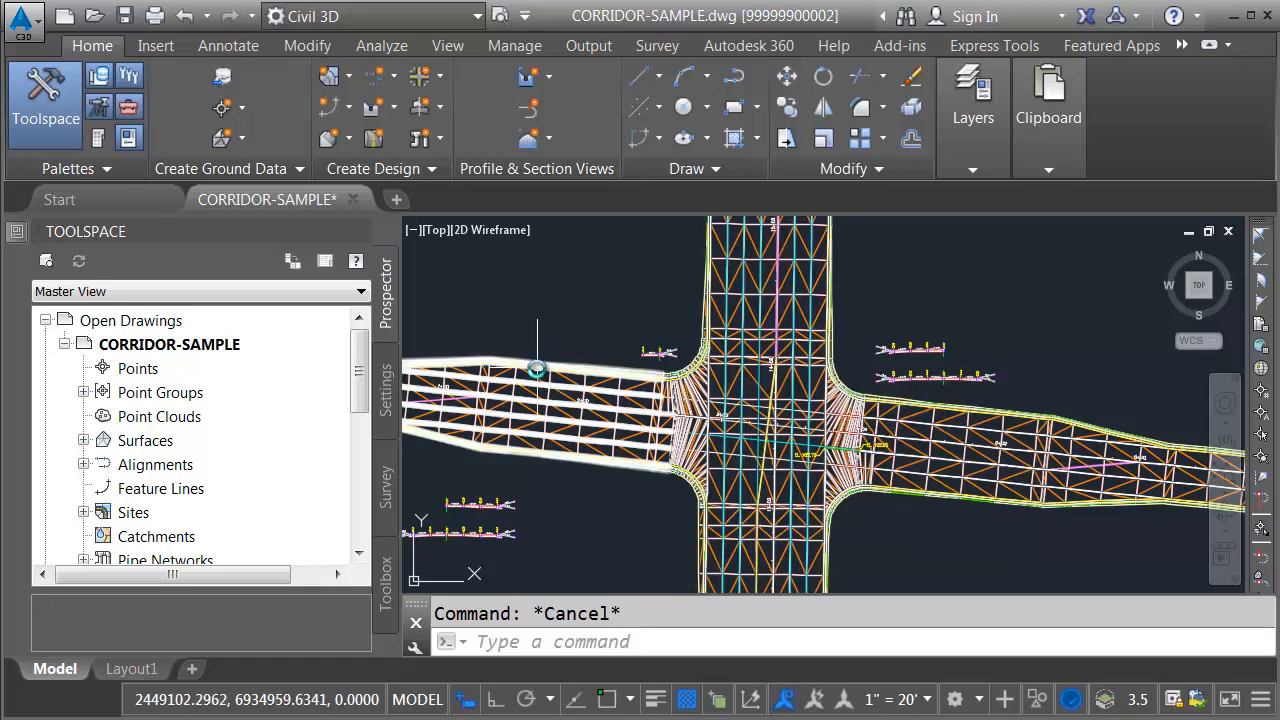
mouse_move(537, 368)
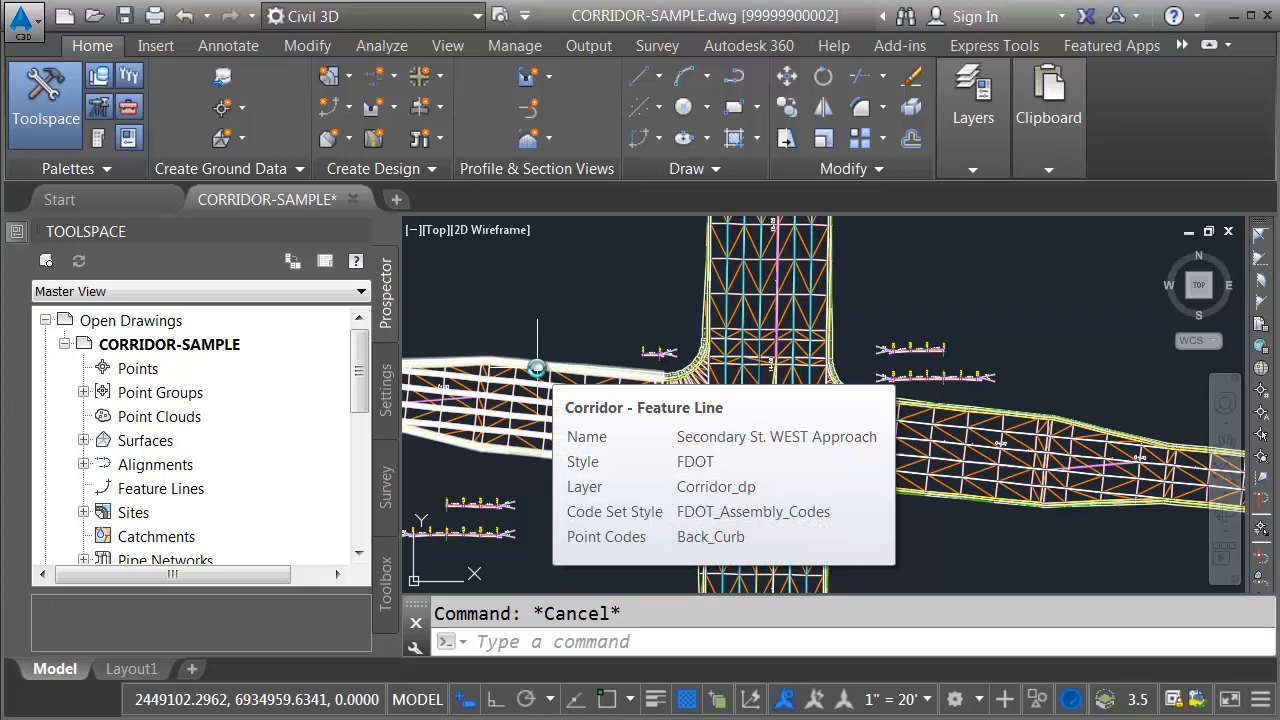
mouse_move(674, 376)
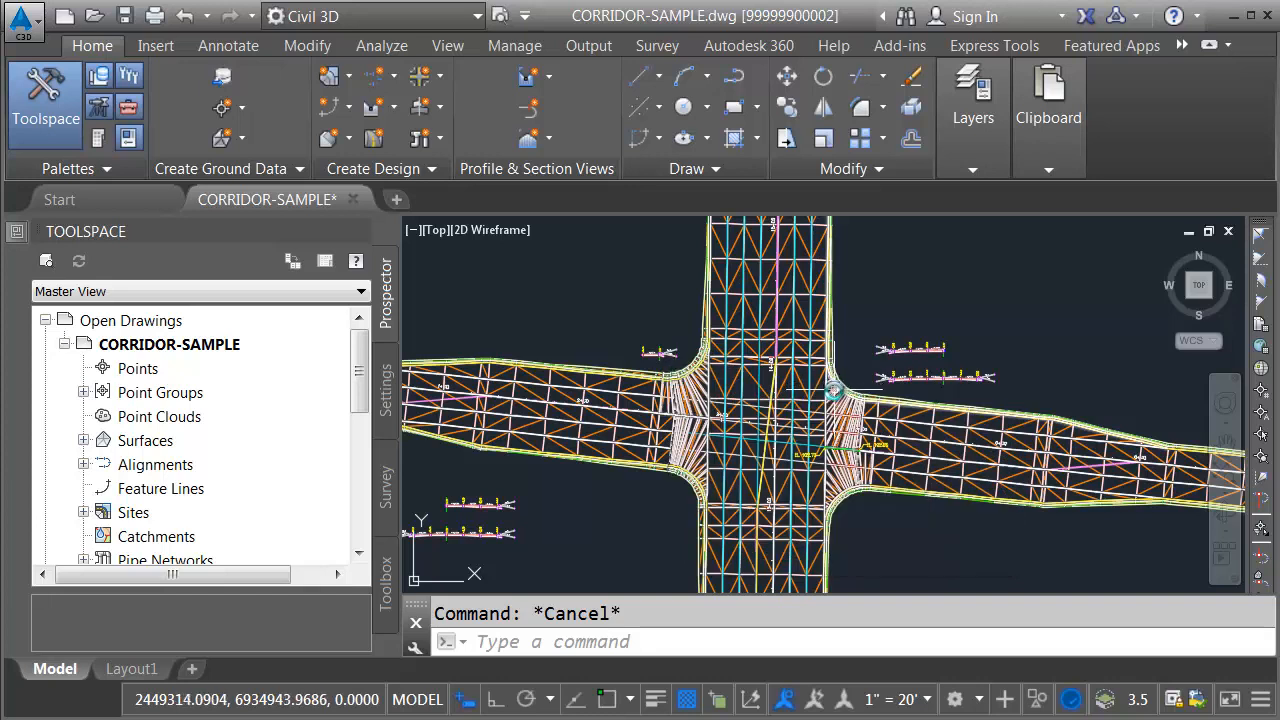
mouse_move(832, 392)
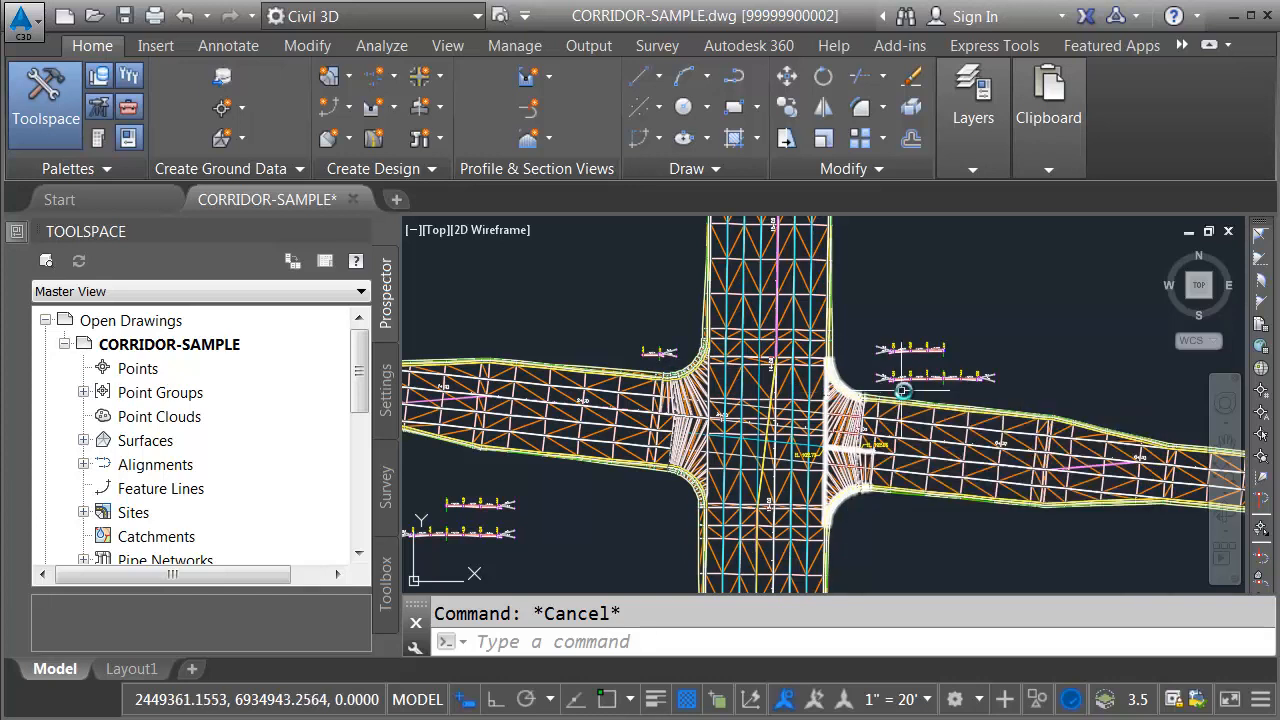
mouse_move(915, 404)
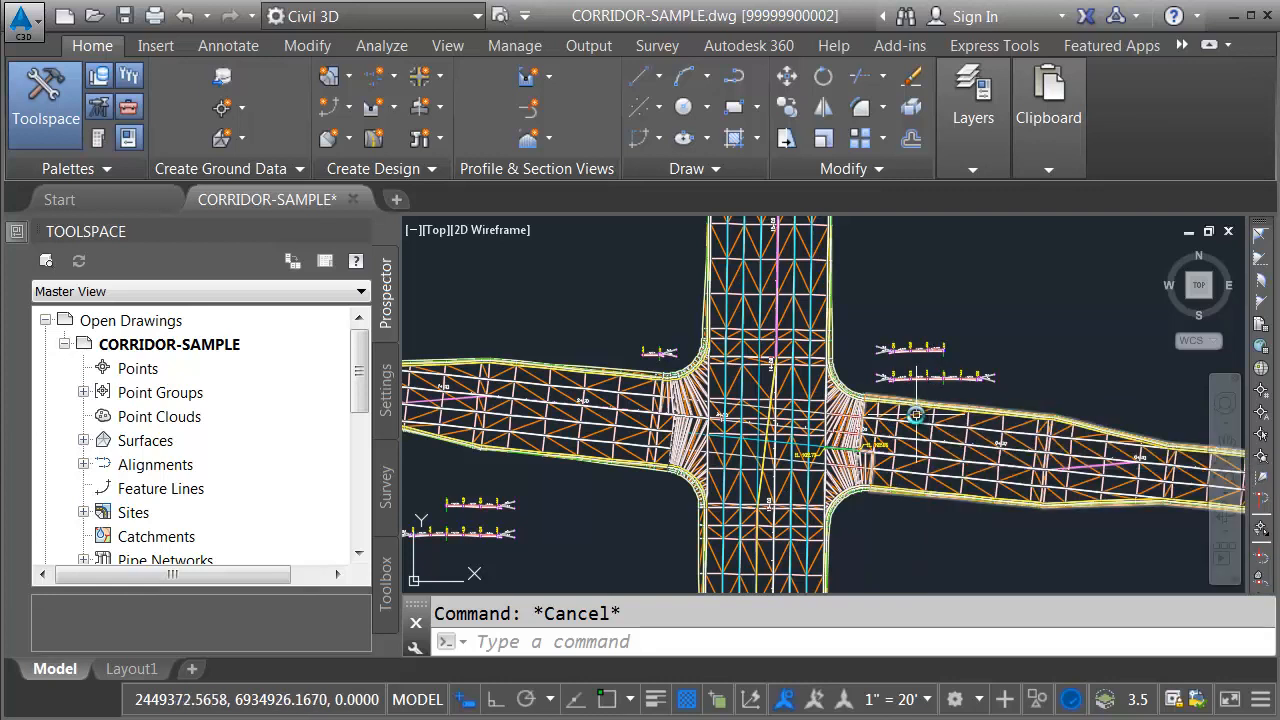
left_click(903, 400)
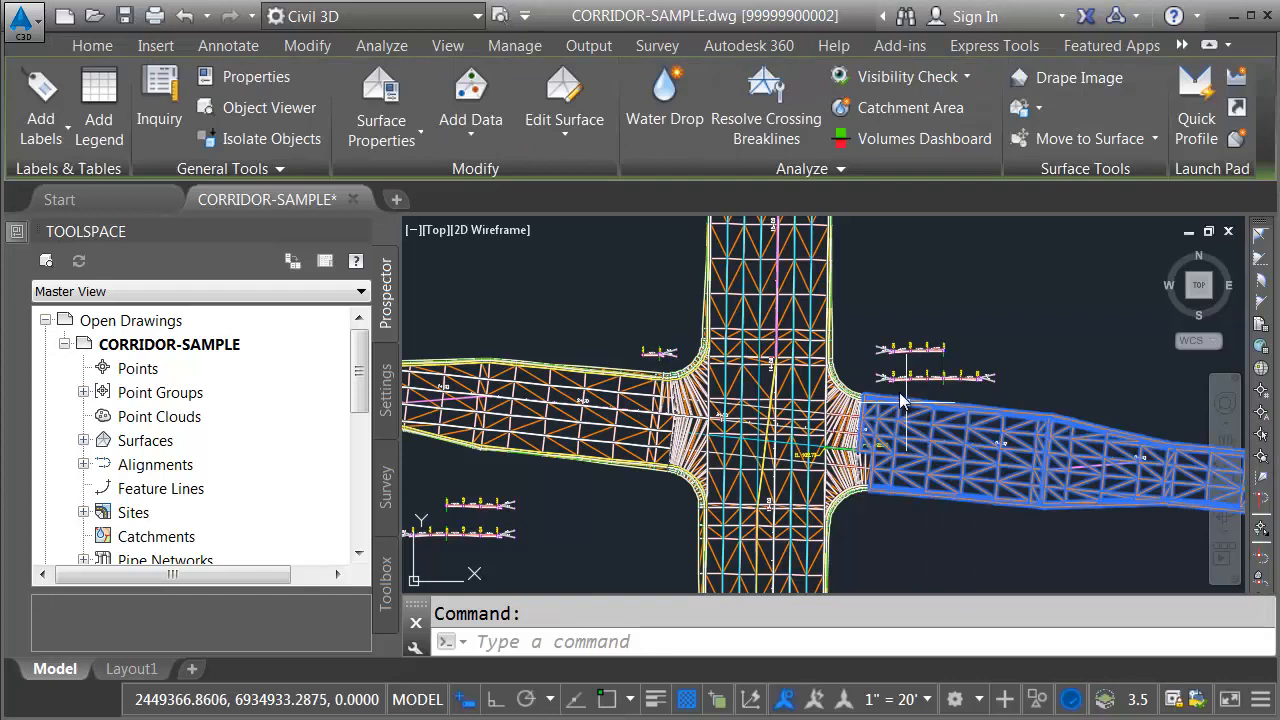
left_click(820, 310)
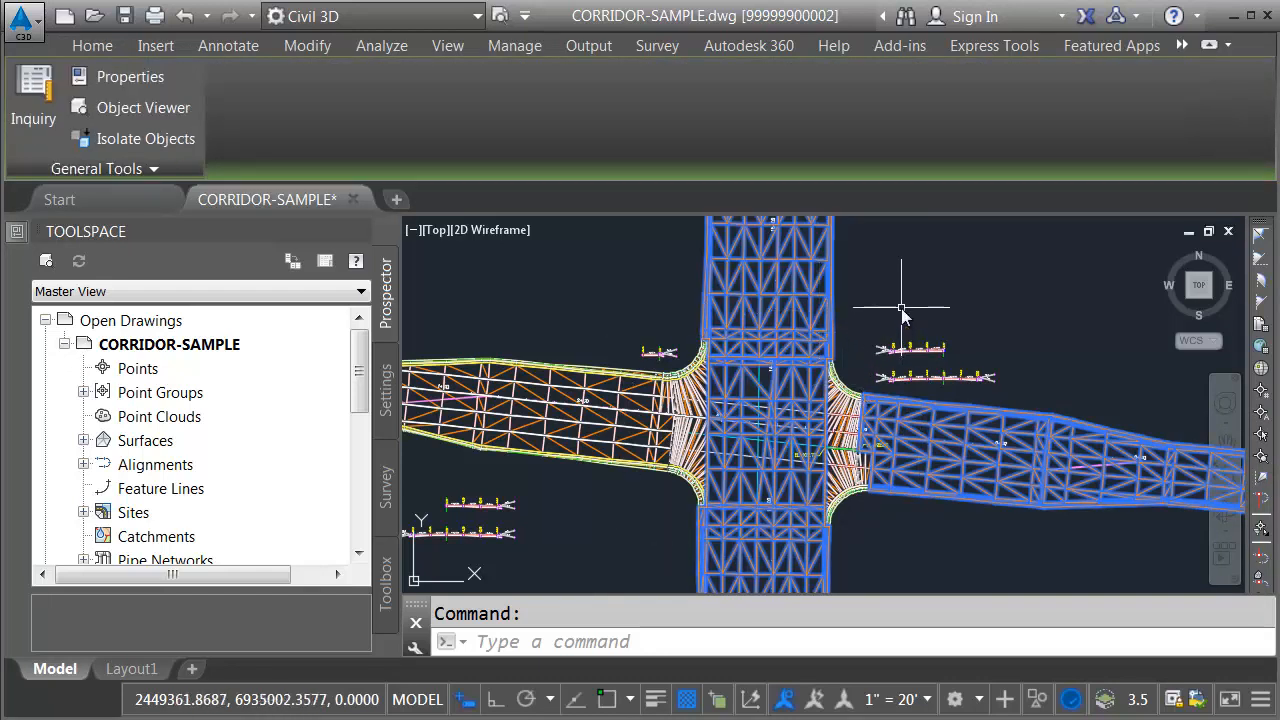
key("Escape")
Examine the extent of the existing ground surface around the whole intersection
scroll(909, 306, "down", 5)
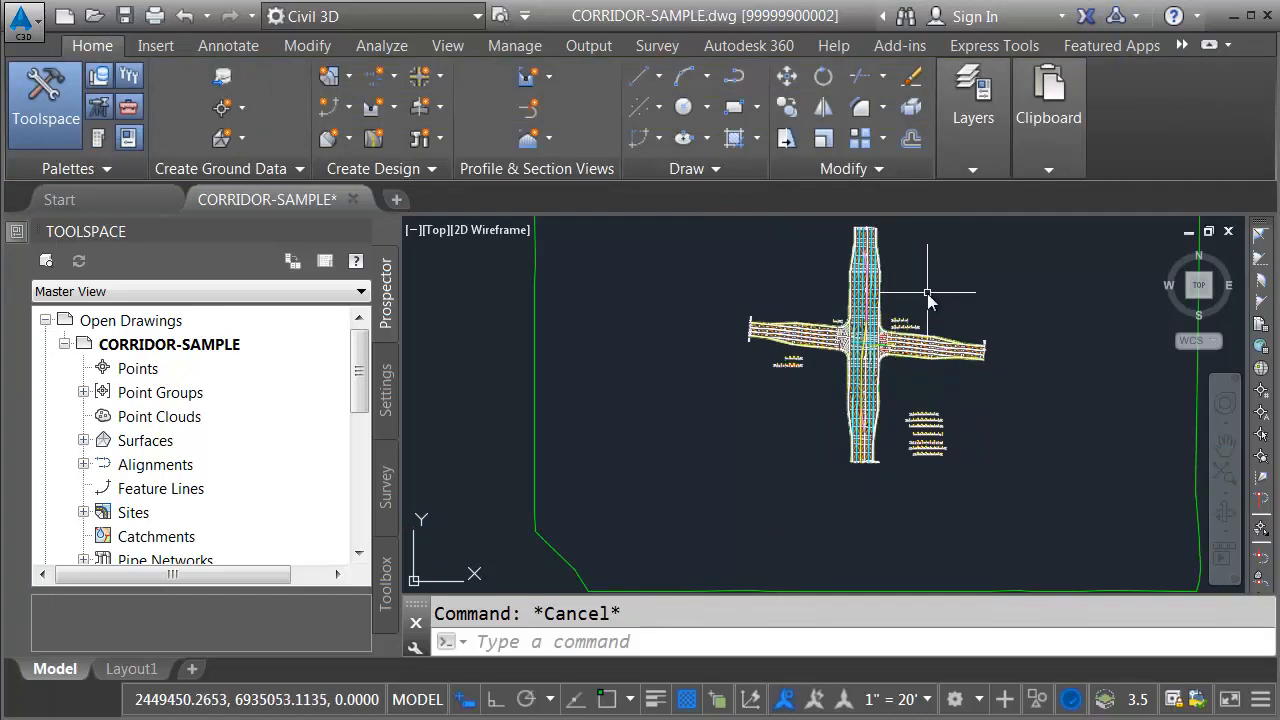
middle_click_drag(943, 287, 825, 370)
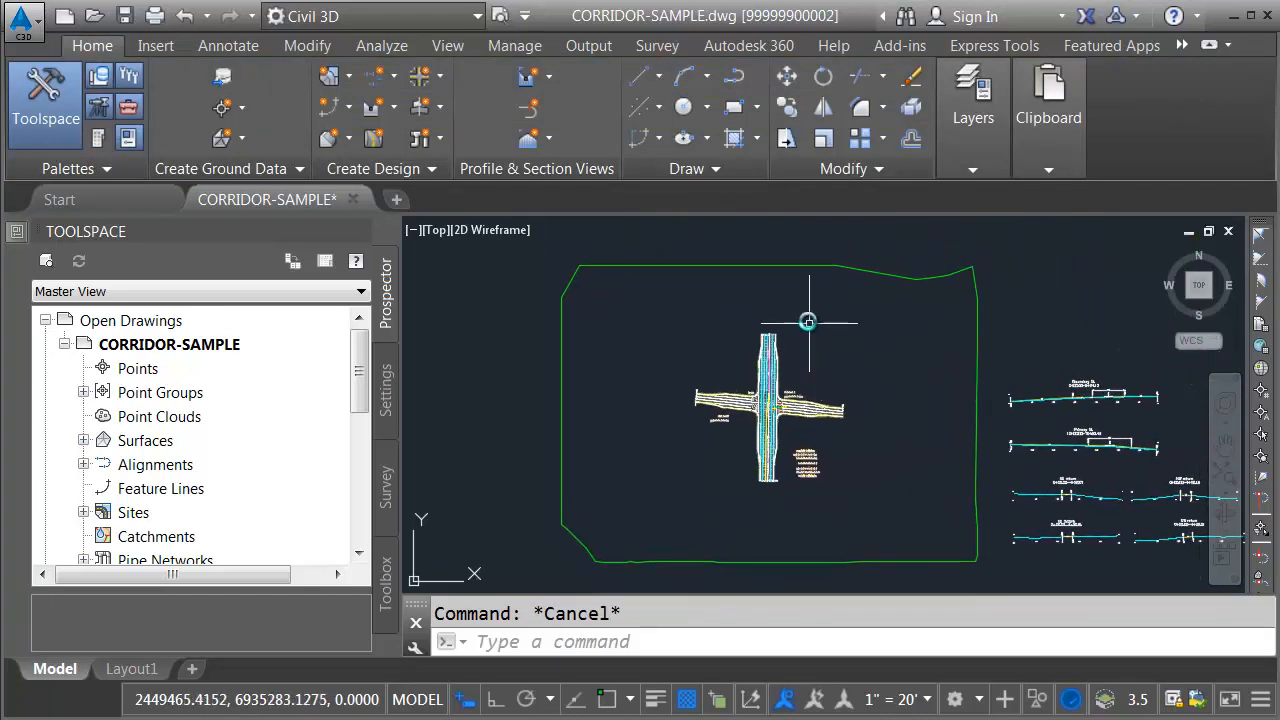
mouse_move(798, 264)
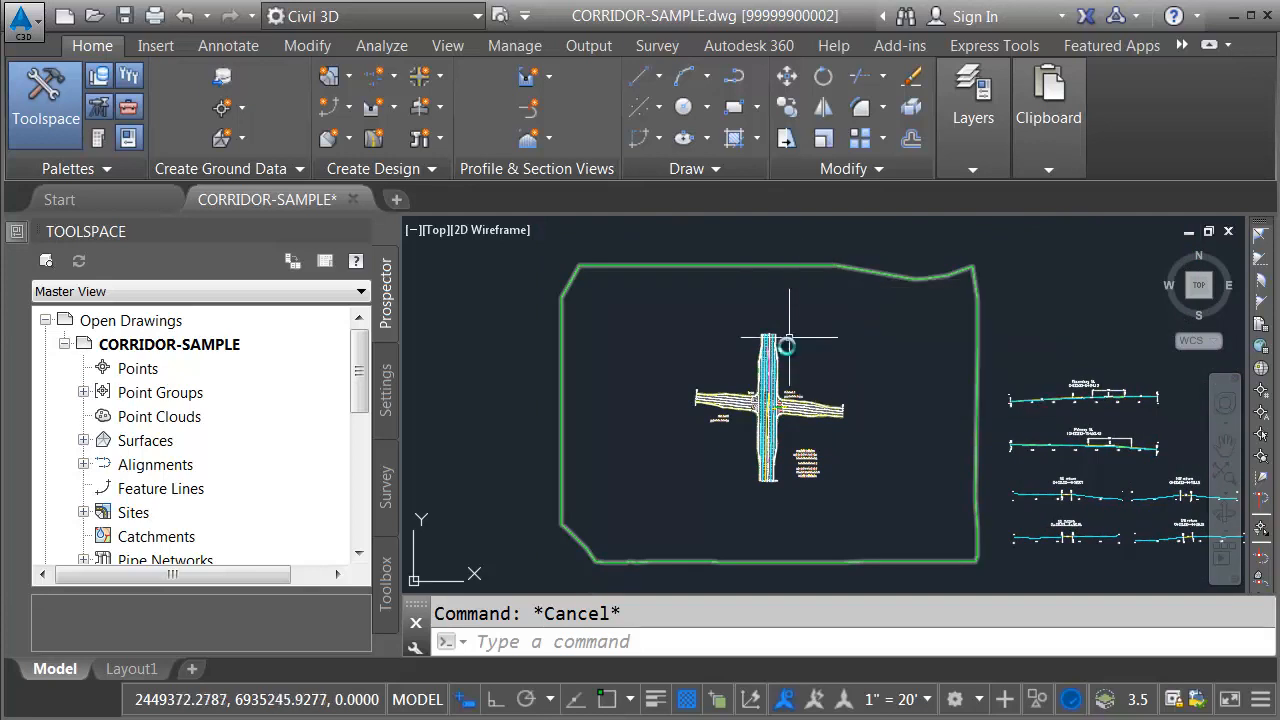
scroll(786, 430, "up", 6)
mouse_move(785, 462)
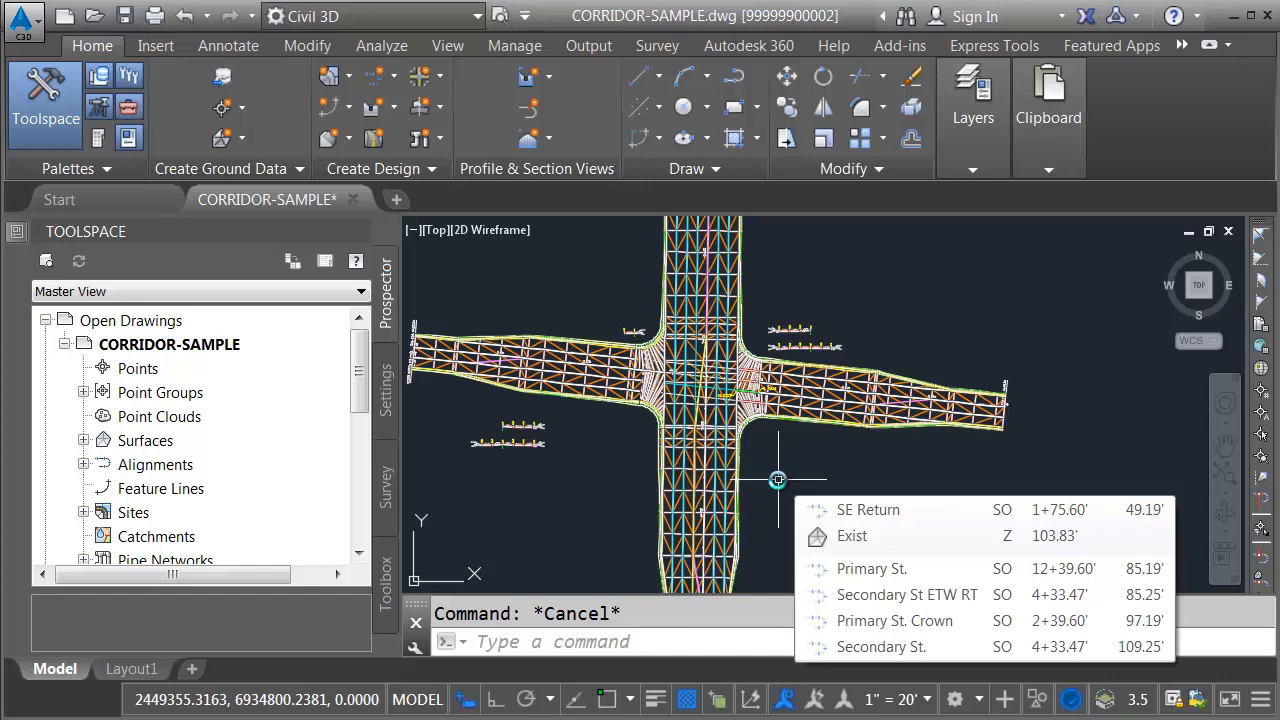
Create a new drawing from the $sample_template2.dwt template
left_click(30, 22)
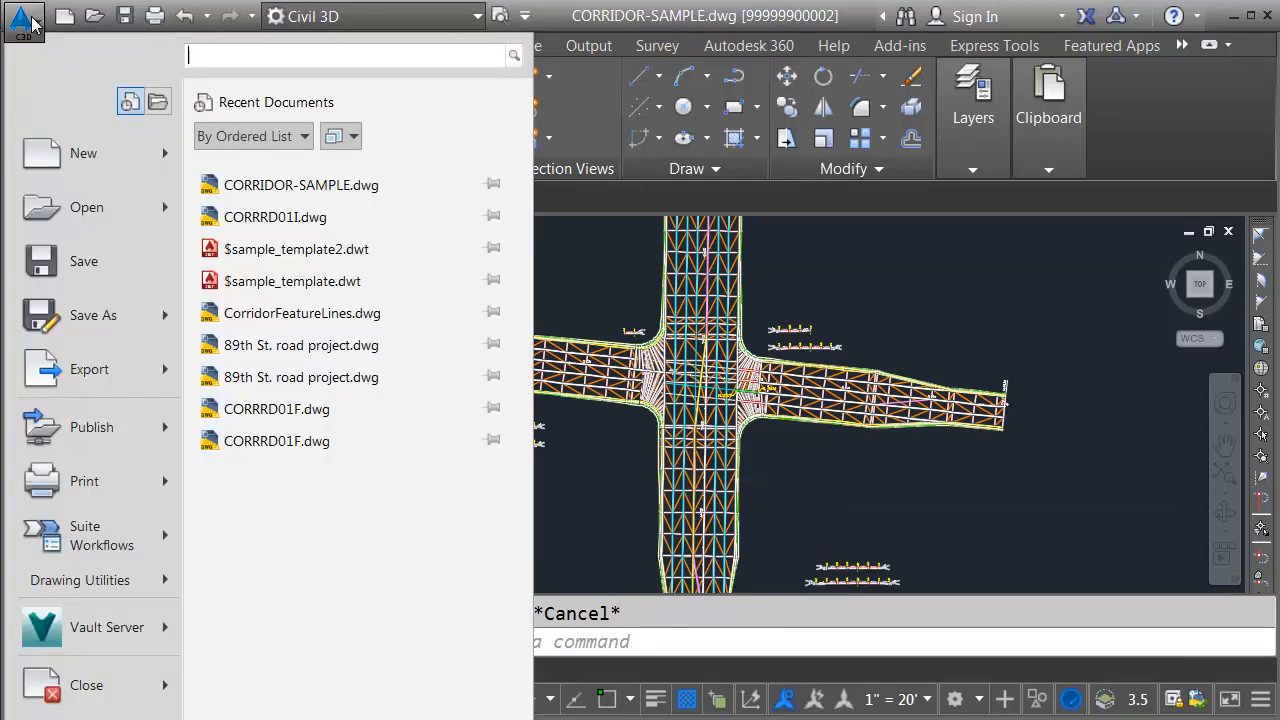
left_click(72, 155)
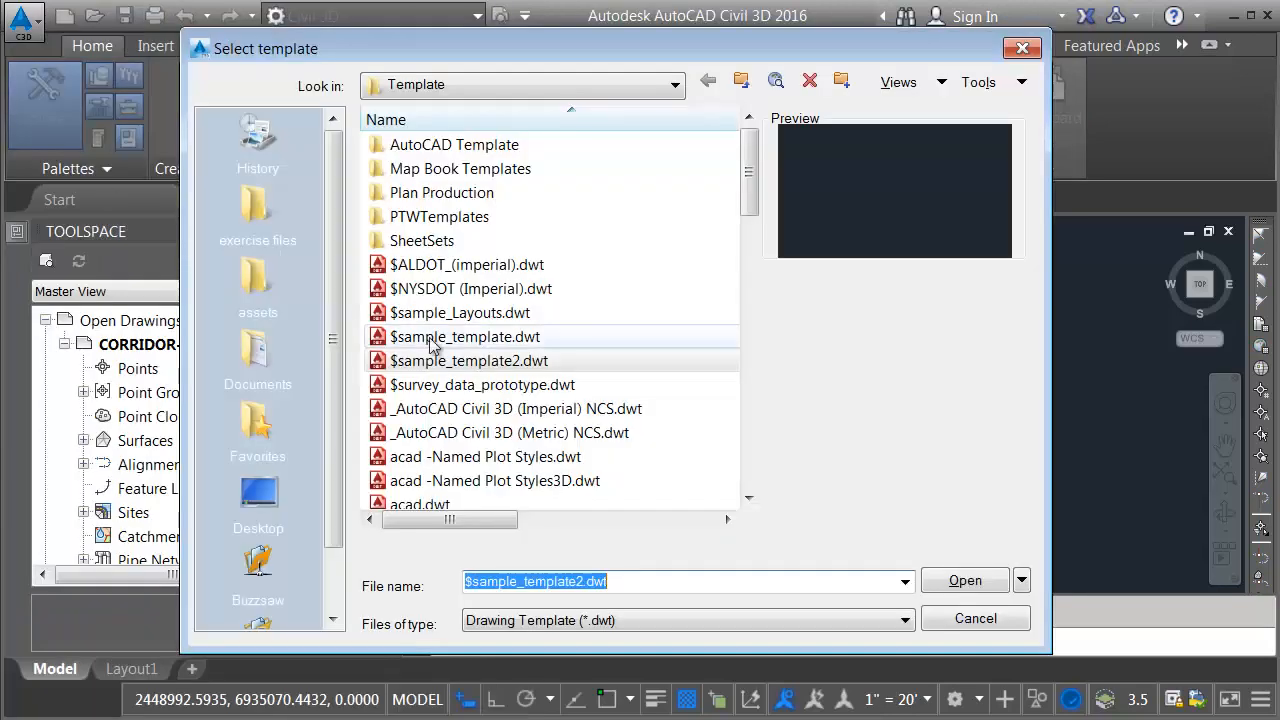
left_click(525, 362)
left_click(953, 580)
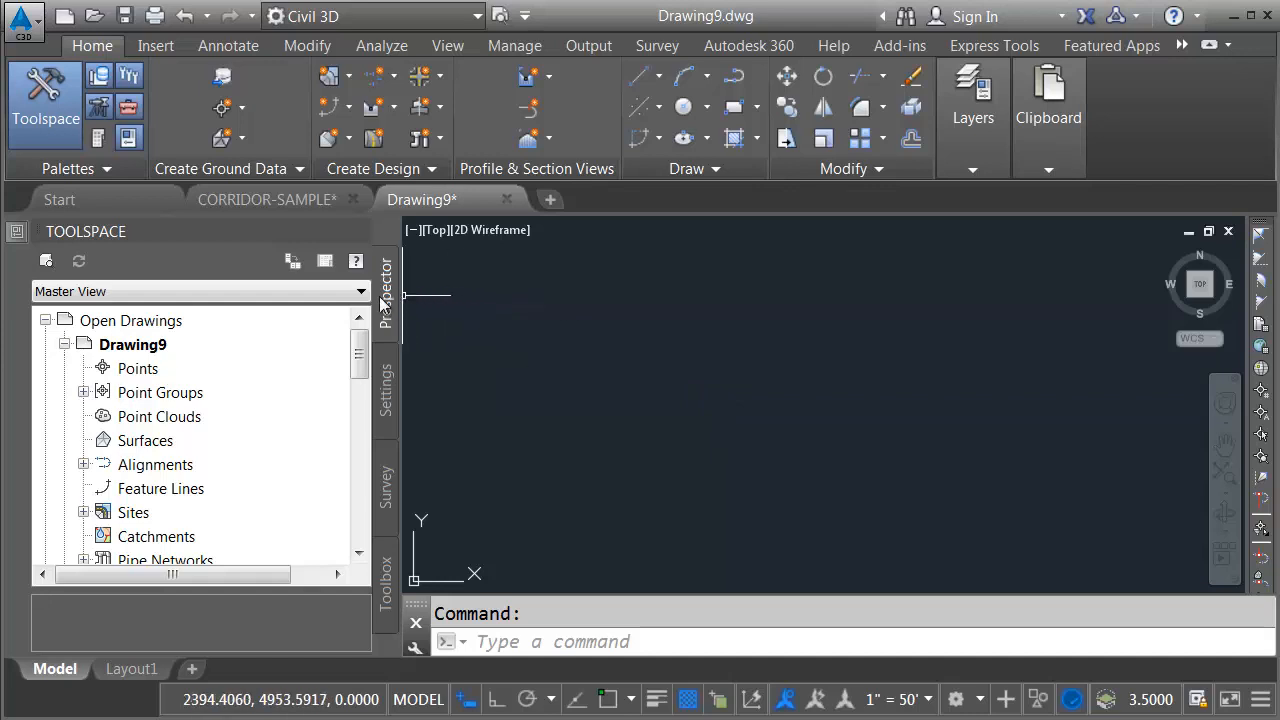
Create a data shortcut reference to the Primary St. centerline alignment with style ADSK-PROP CL and label set ADSK-LABEL SET
left_click_drag(357, 366, 360, 530)
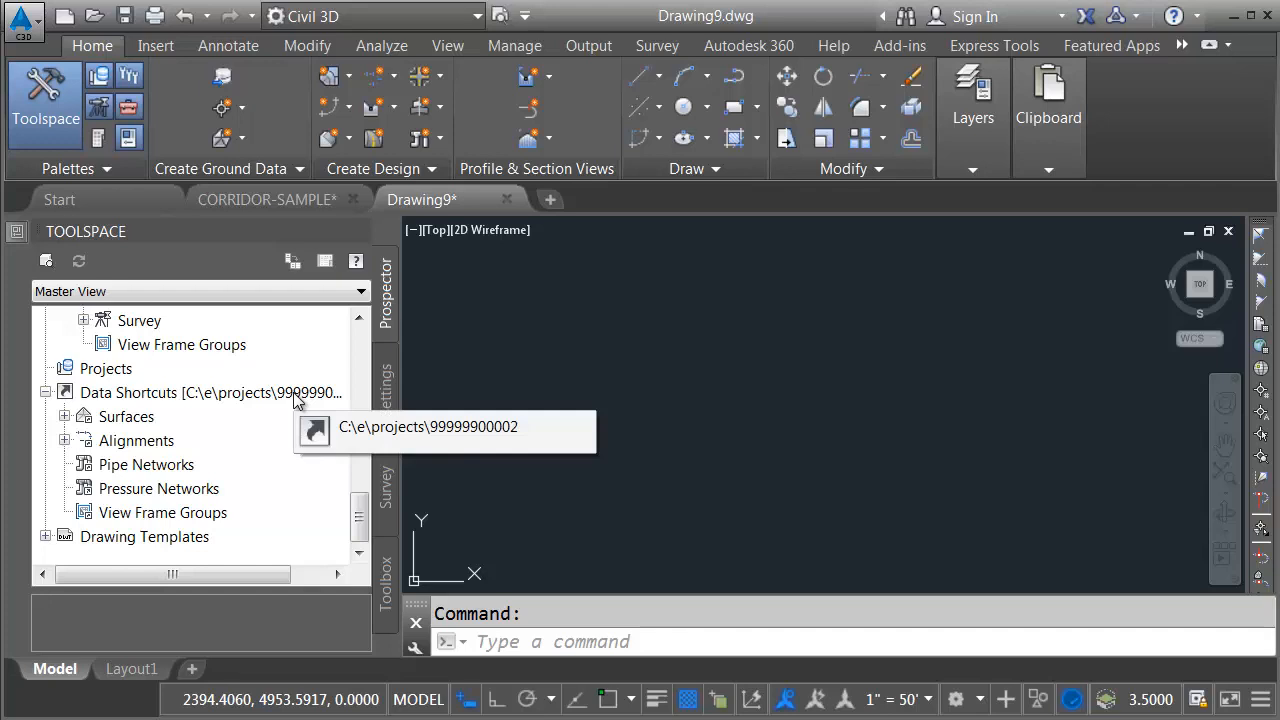
left_click(64, 440)
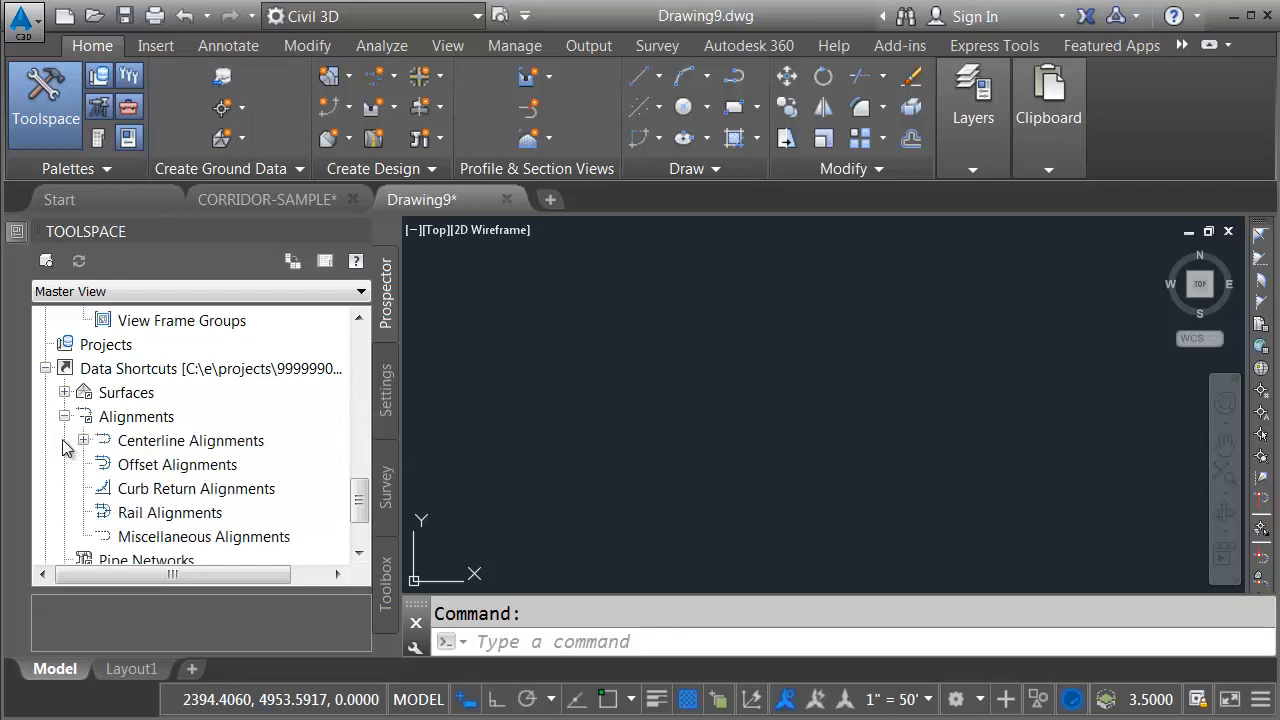
left_click(84, 440)
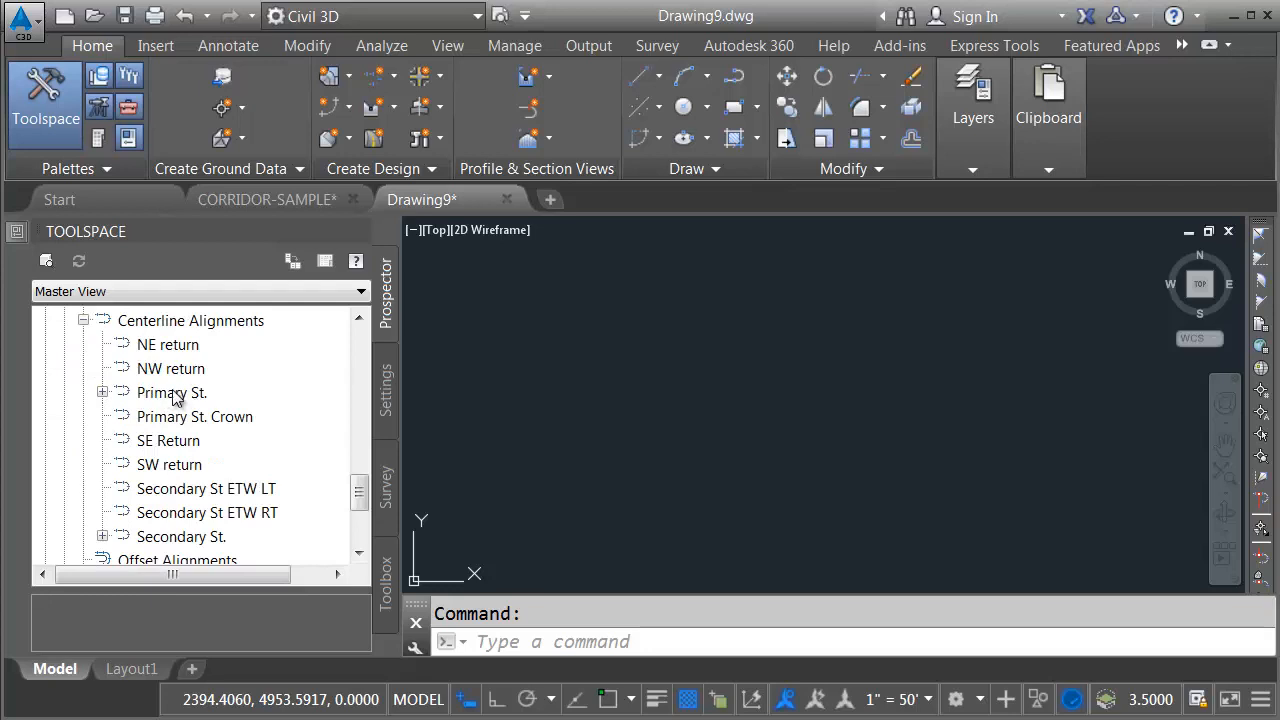
right_click(173, 395)
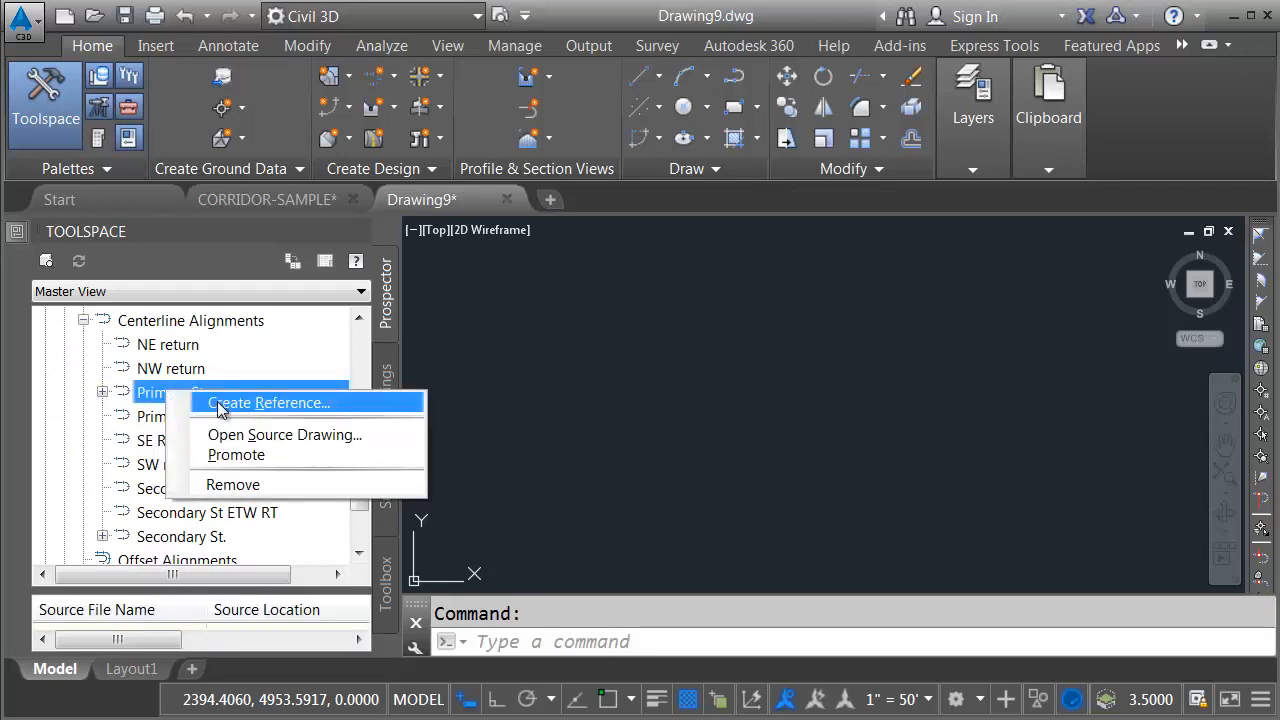
left_click(219, 405)
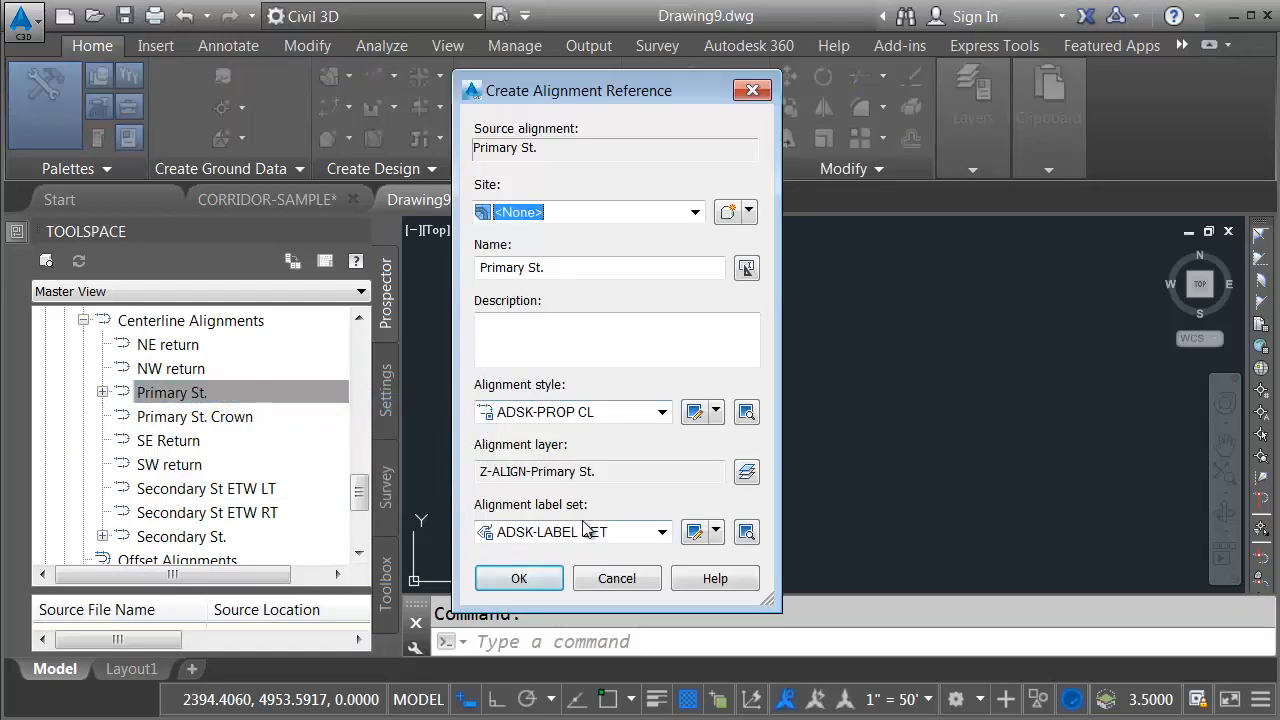
left_click(515, 580)
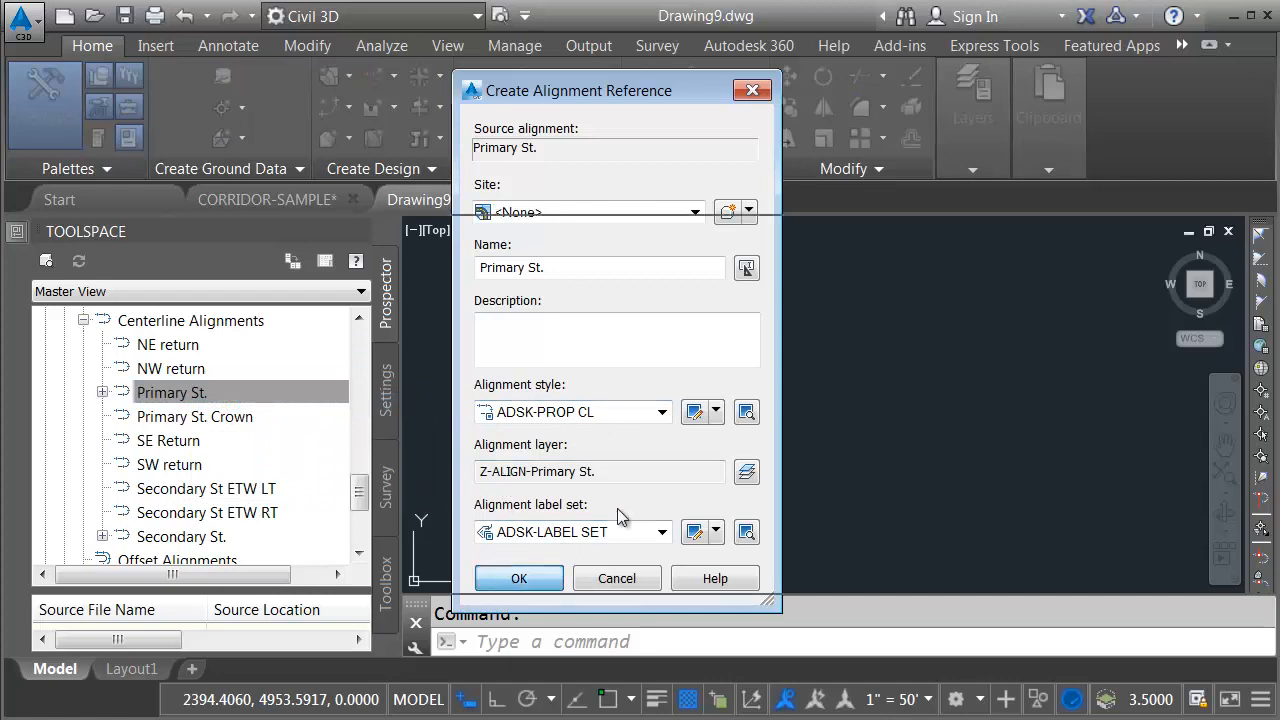
middle_click(864, 382)
middle_click(864, 382)
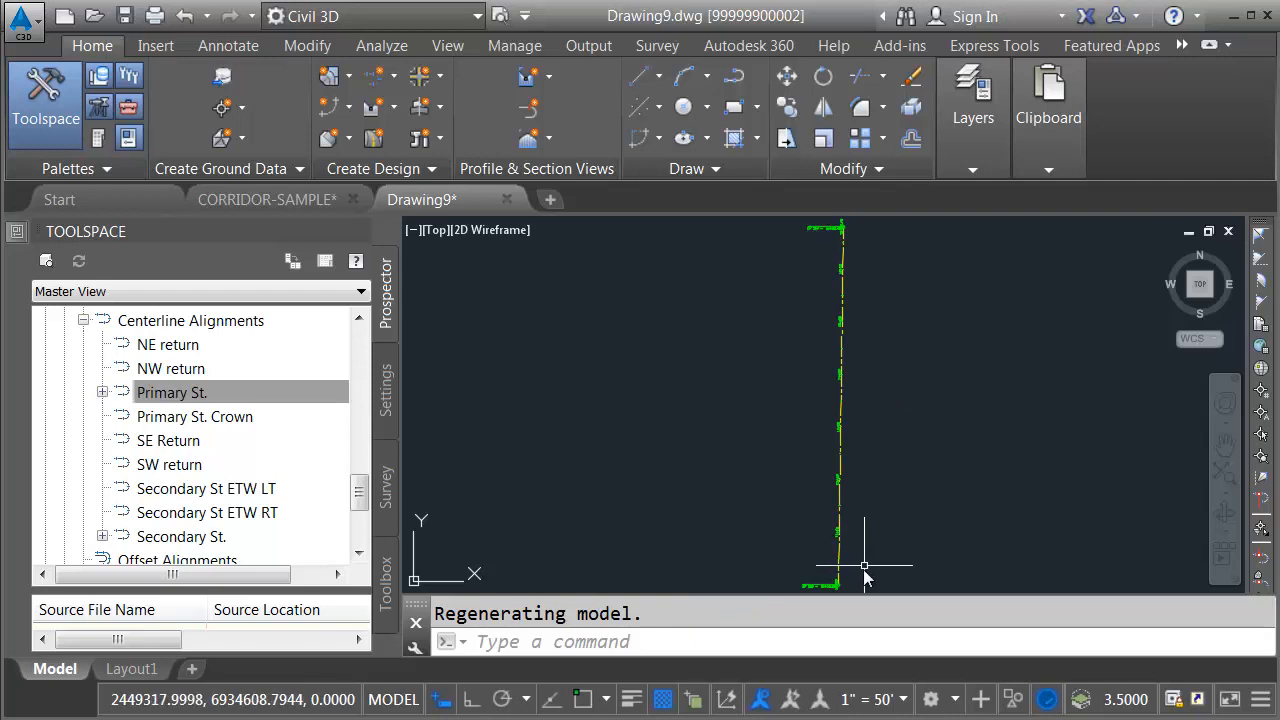
mouse_move(890, 310)
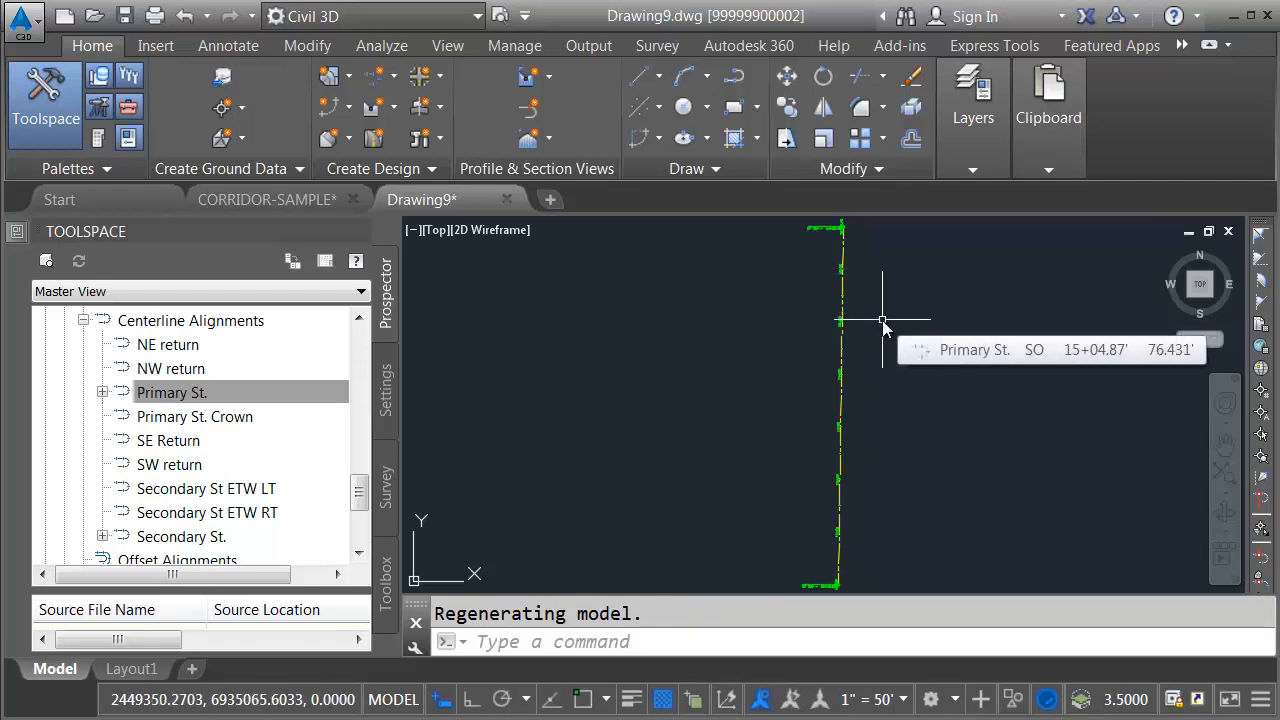
Attach CORRIDOR-SAMPLE.dwg as an overlay external reference with full path, scale 1 and insertion point 0,0,0
type("XREF")
key("Return")
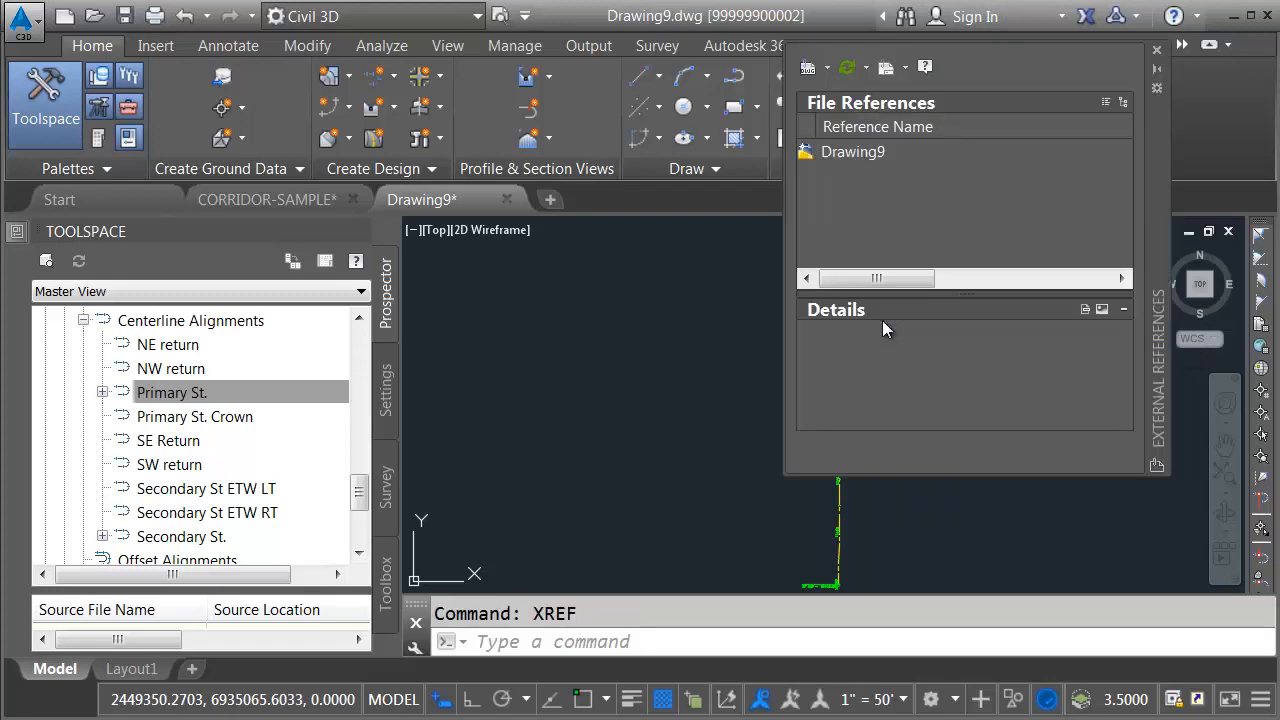
left_click(808, 68)
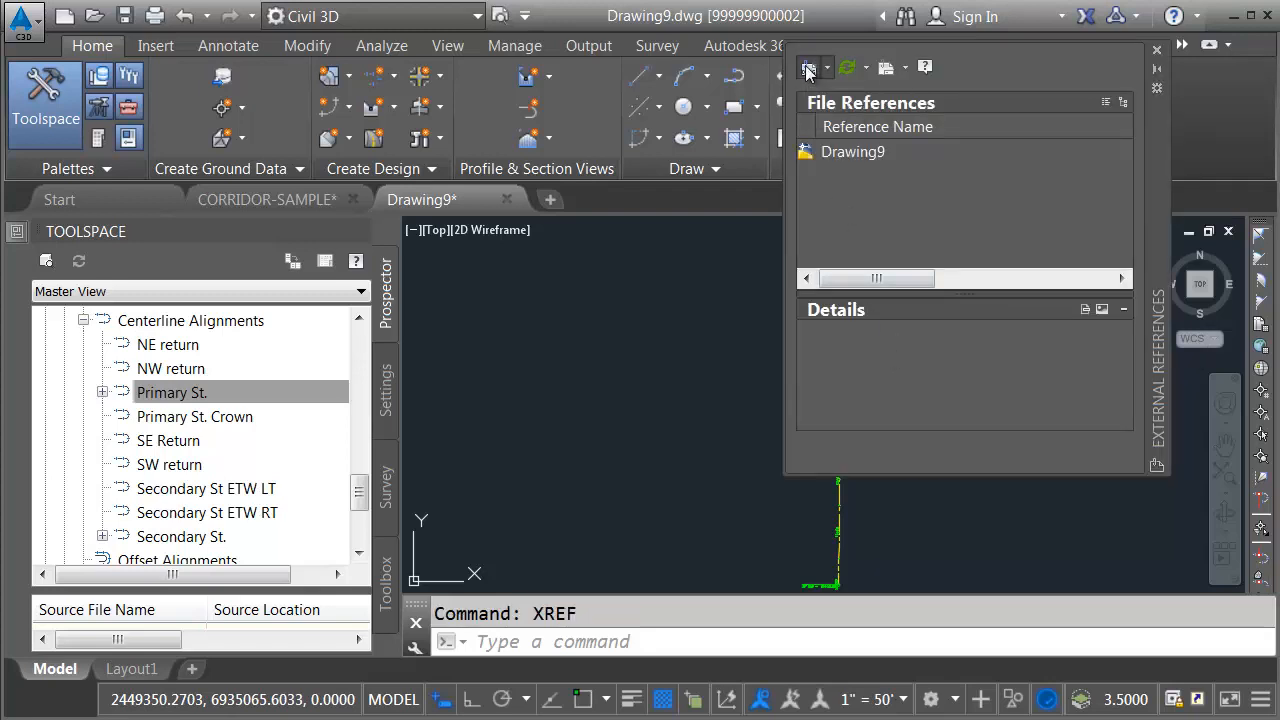
left_click(487, 219)
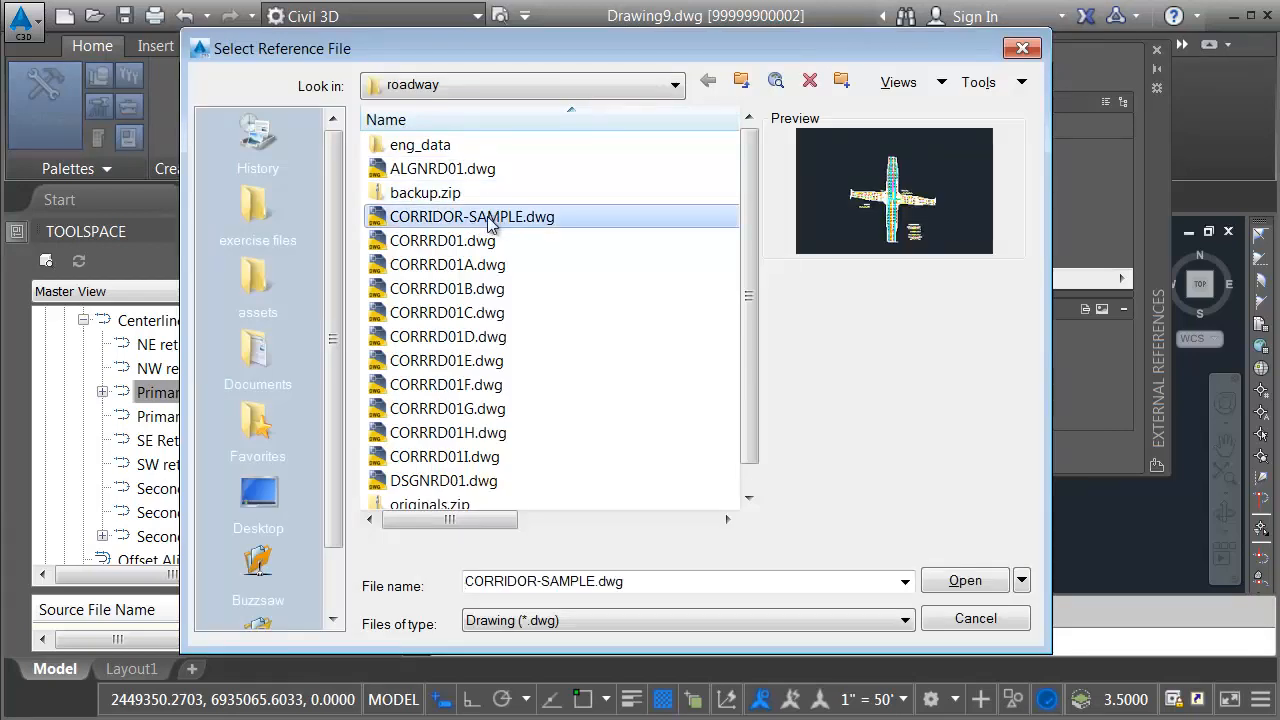
left_click(946, 580)
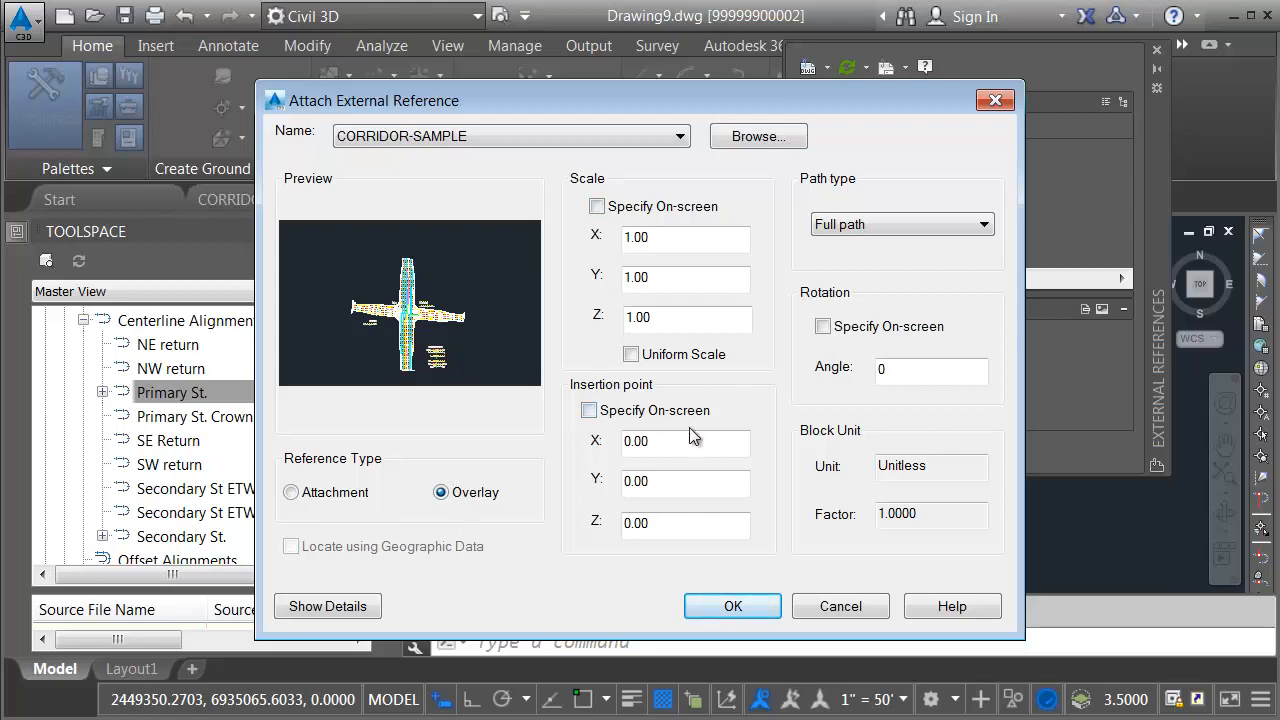
left_click(731, 604)
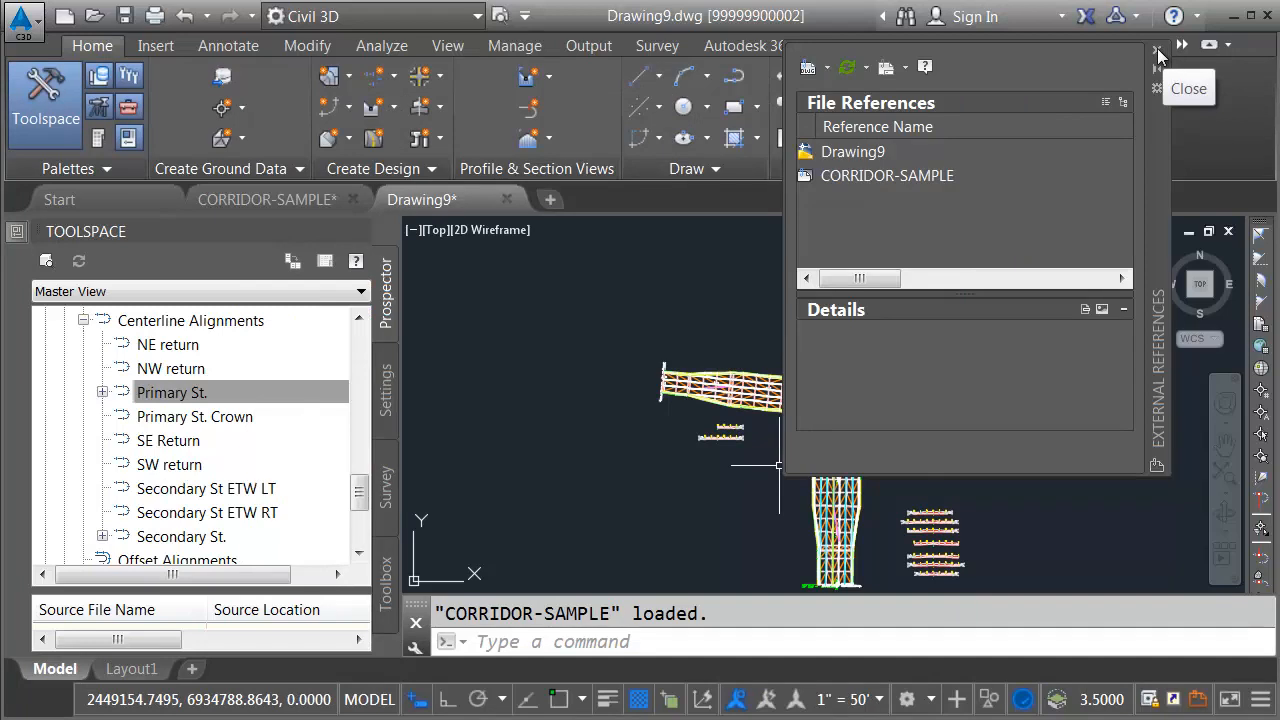
left_click(1158, 57)
Send the attached CORRIDOR-SAMPLE reference to the back of the display order, behind the Primary St. alignment
scroll(974, 280, "down", 2)
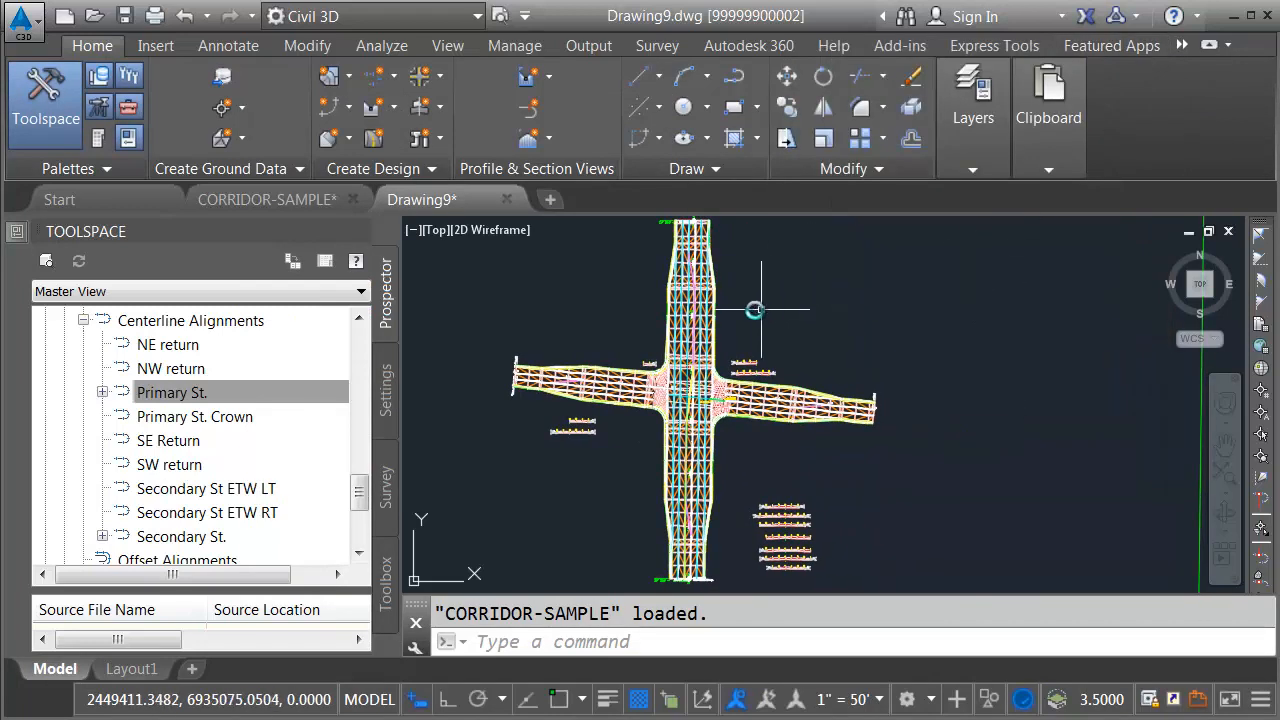
scroll(740, 309, "up", 3)
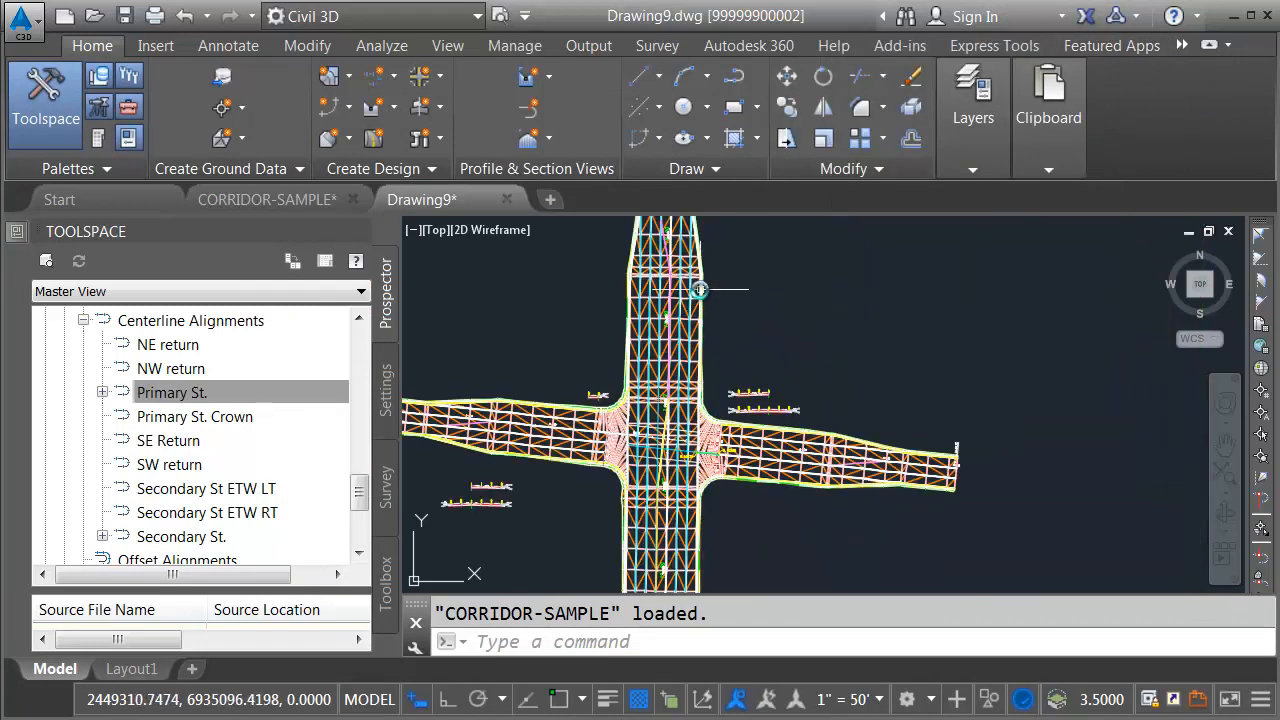
left_click(700, 290)
right_click(745, 275)
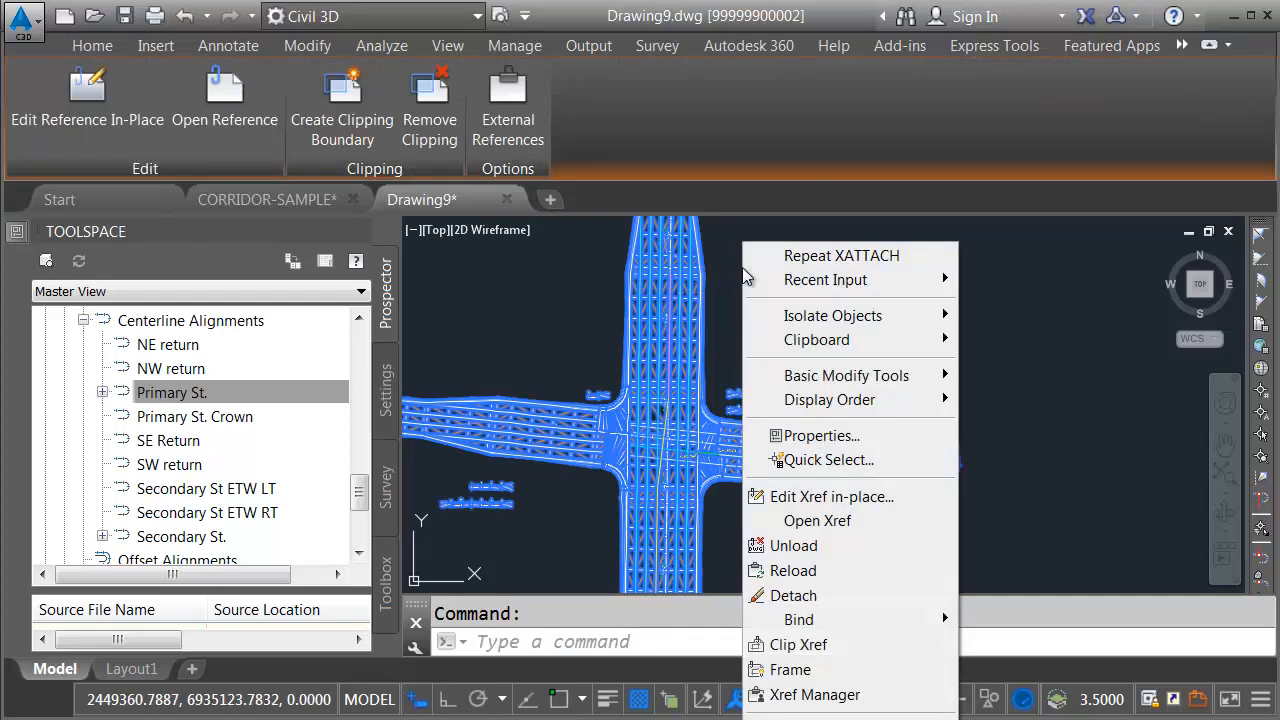
mouse_move(790, 400)
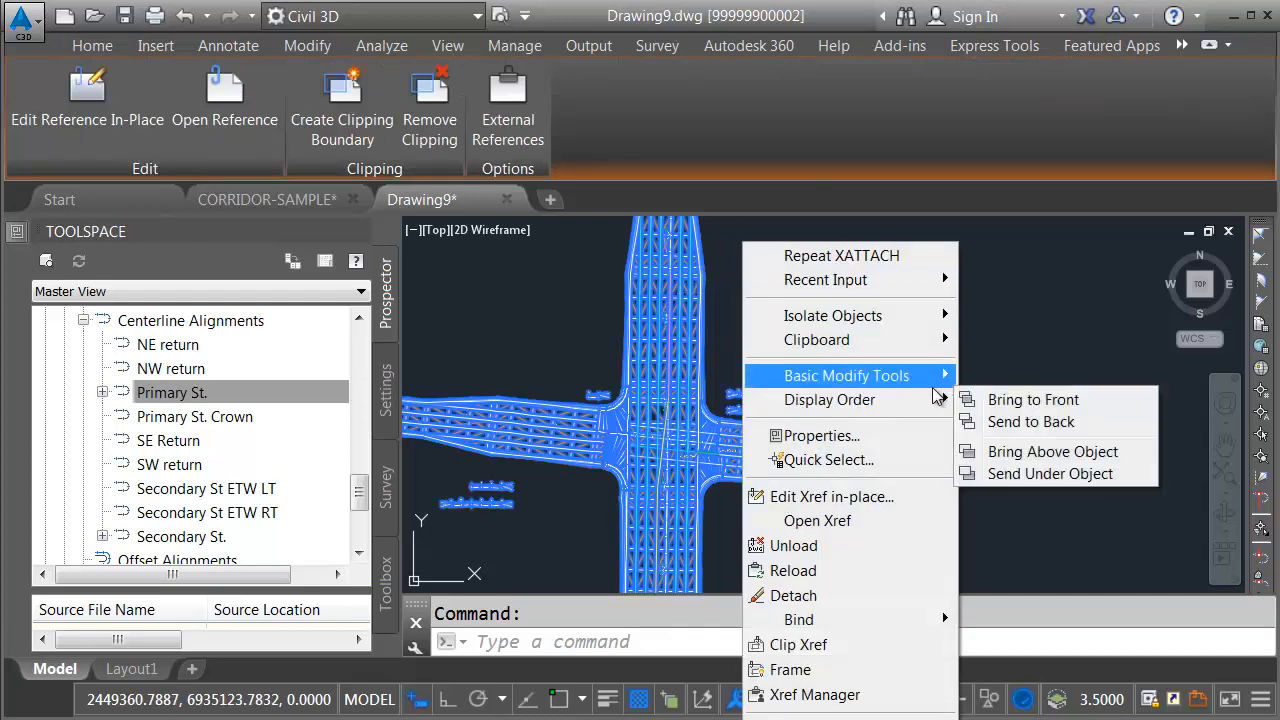
left_click(1003, 423)
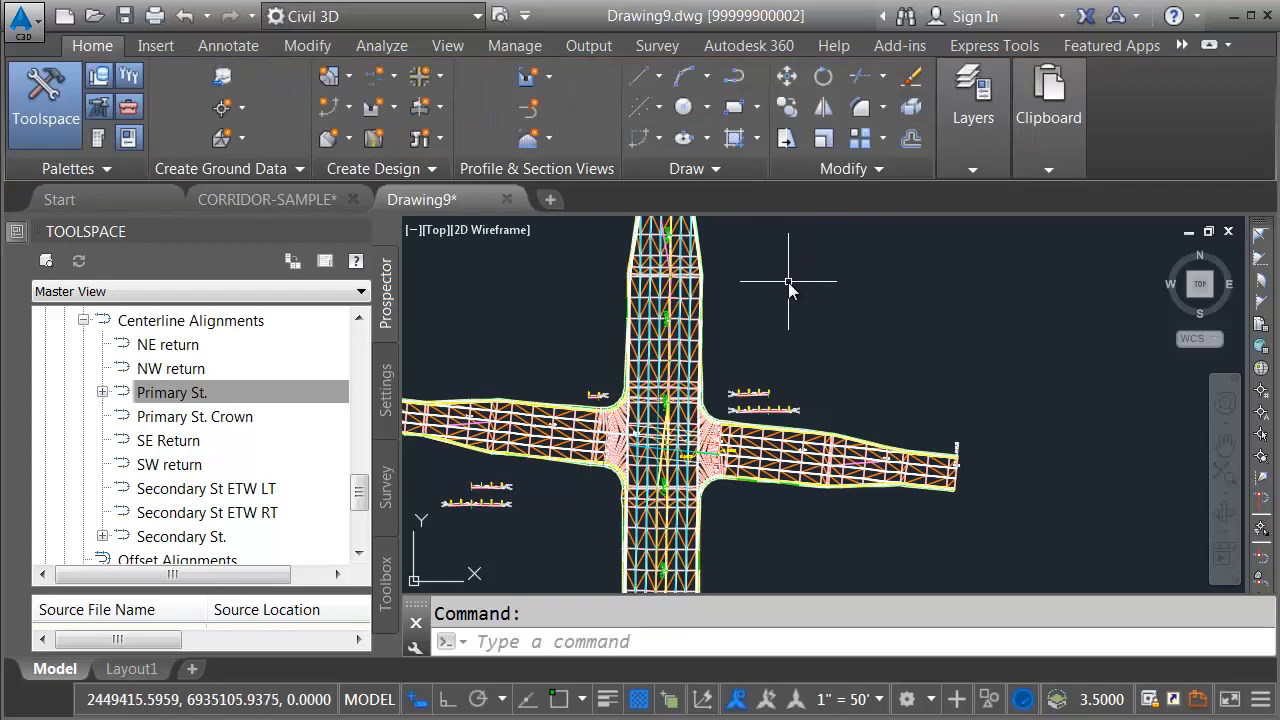
middle_click_drag(781, 282, 763, 346)
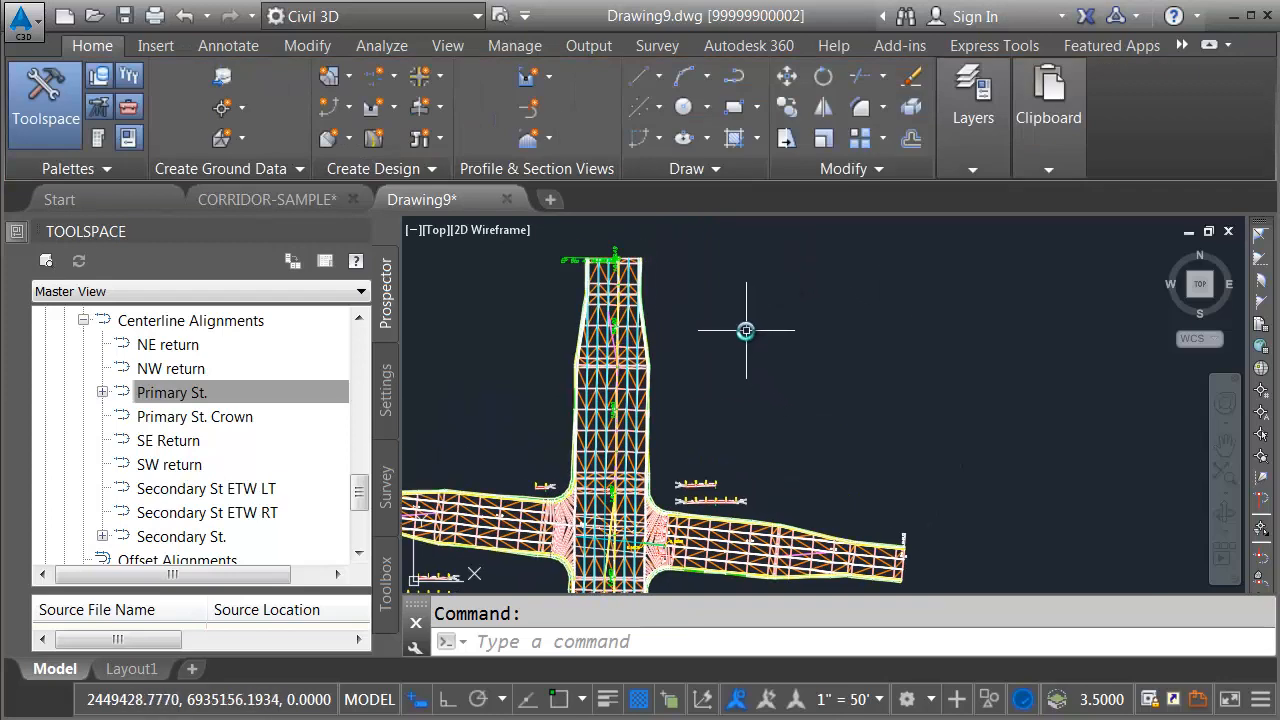
mouse_move(746, 330)
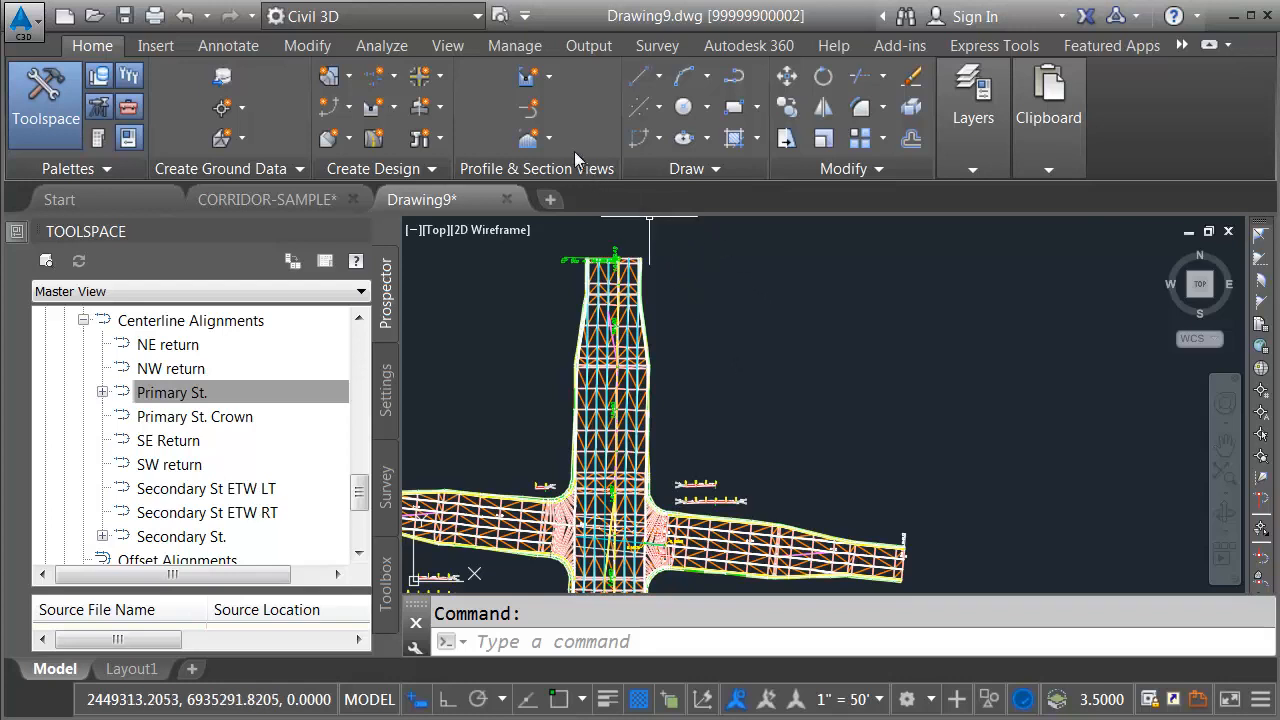
Start a sample line group on the Primary St. alignment and assign the ADSK-SECTIONS PLOT code set style to all five corridor sources
left_click(531, 108)
scroll(620, 270, "up", 5)
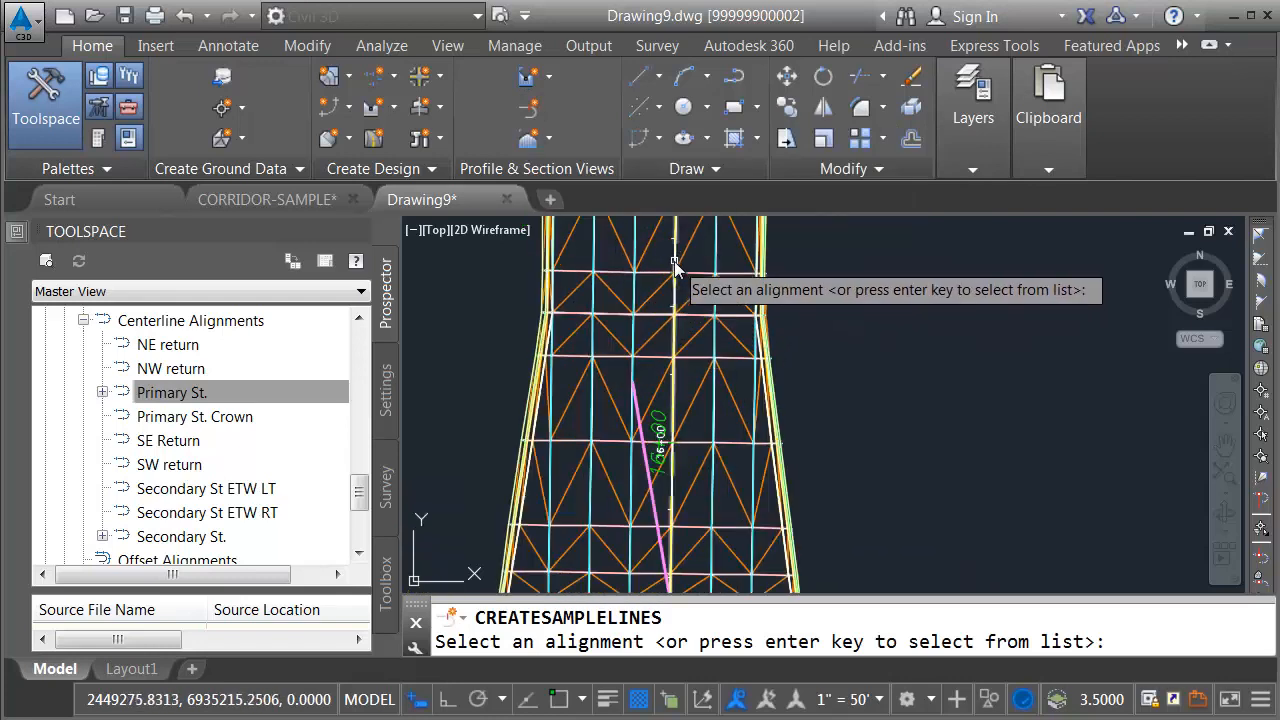
left_click(675, 266)
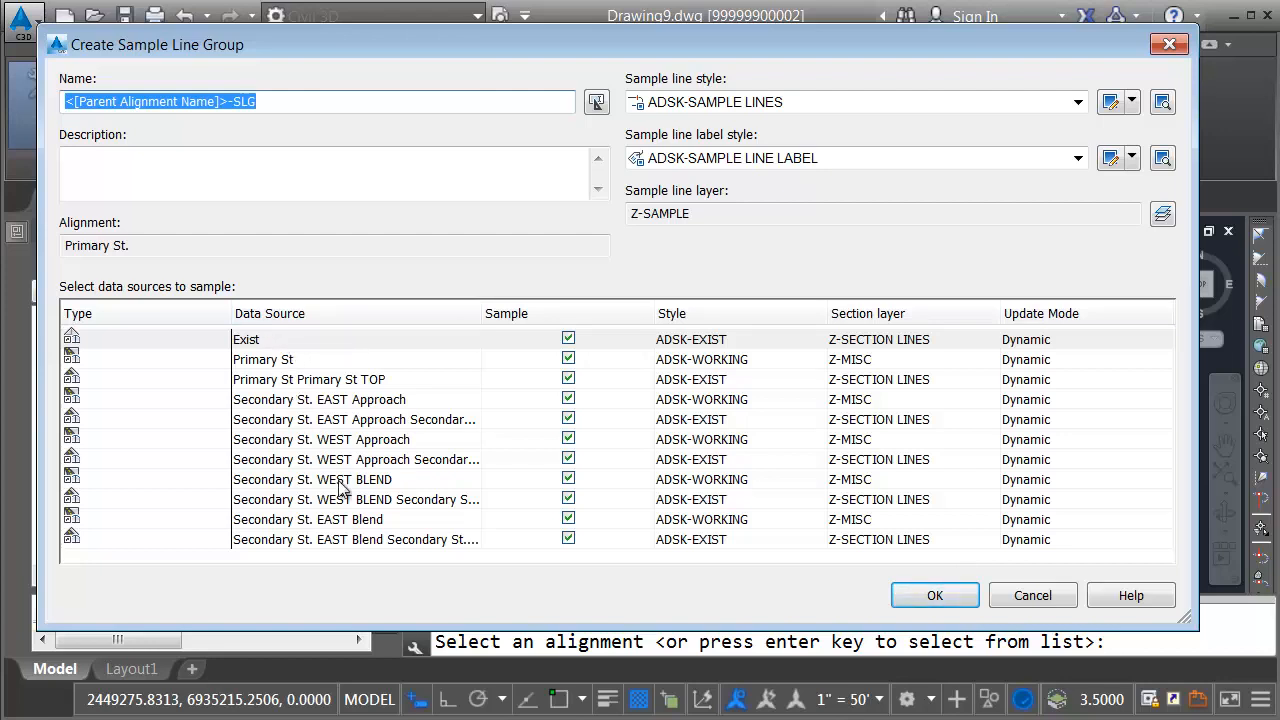
left_click(267, 362)
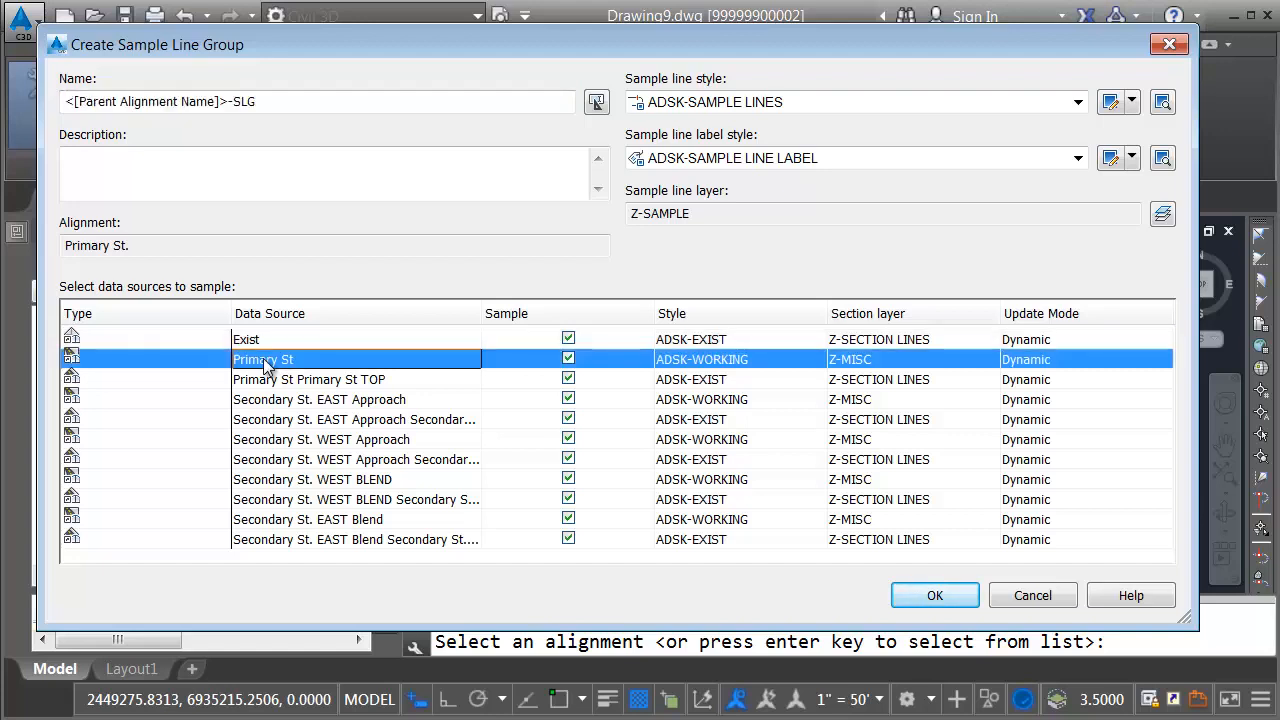
left_click(305, 400, "ctrl")
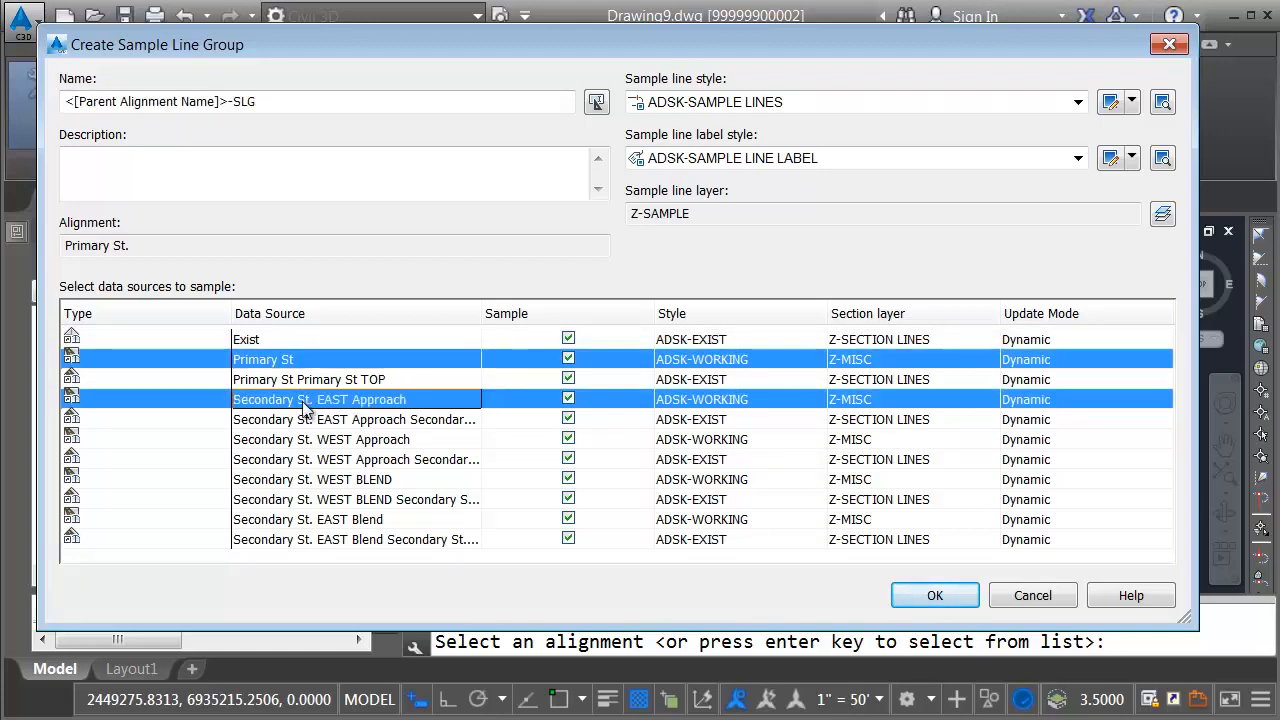
left_click(320, 441, "ctrl")
left_click(340, 482, "ctrl")
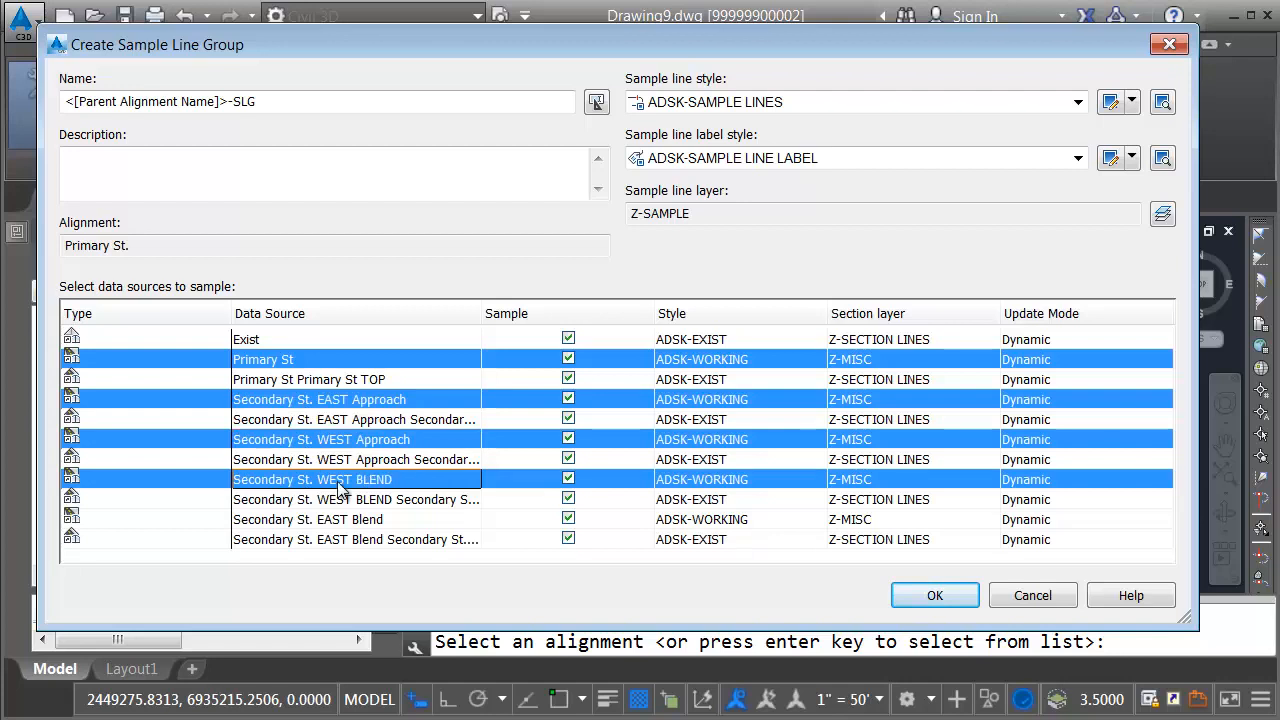
left_click(350, 528, "ctrl")
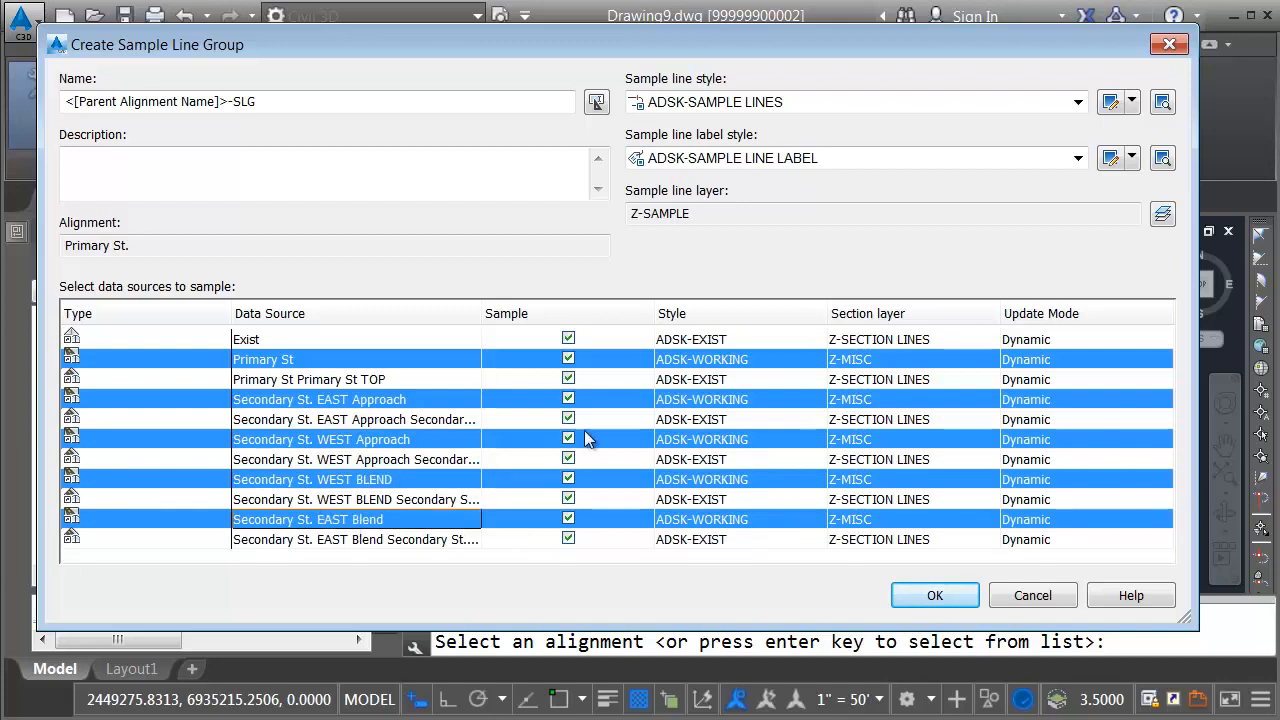
left_click(663, 362)
left_click(664, 323)
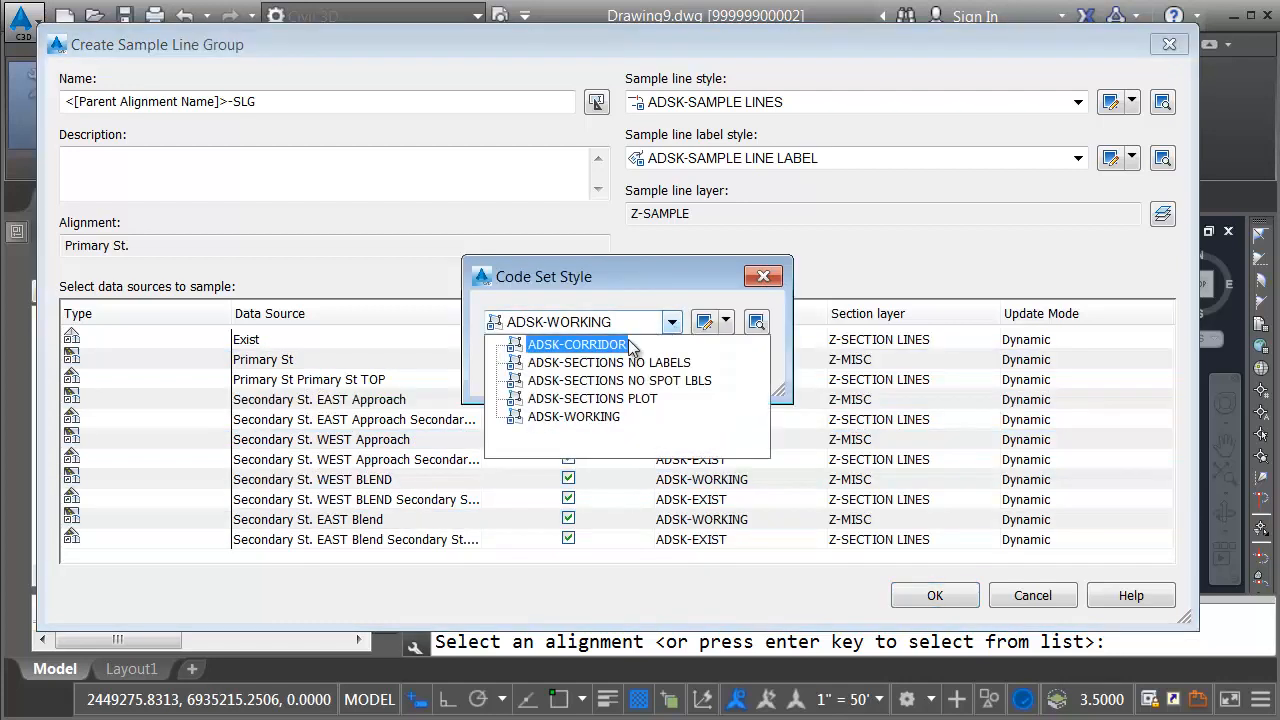
left_click(590, 400)
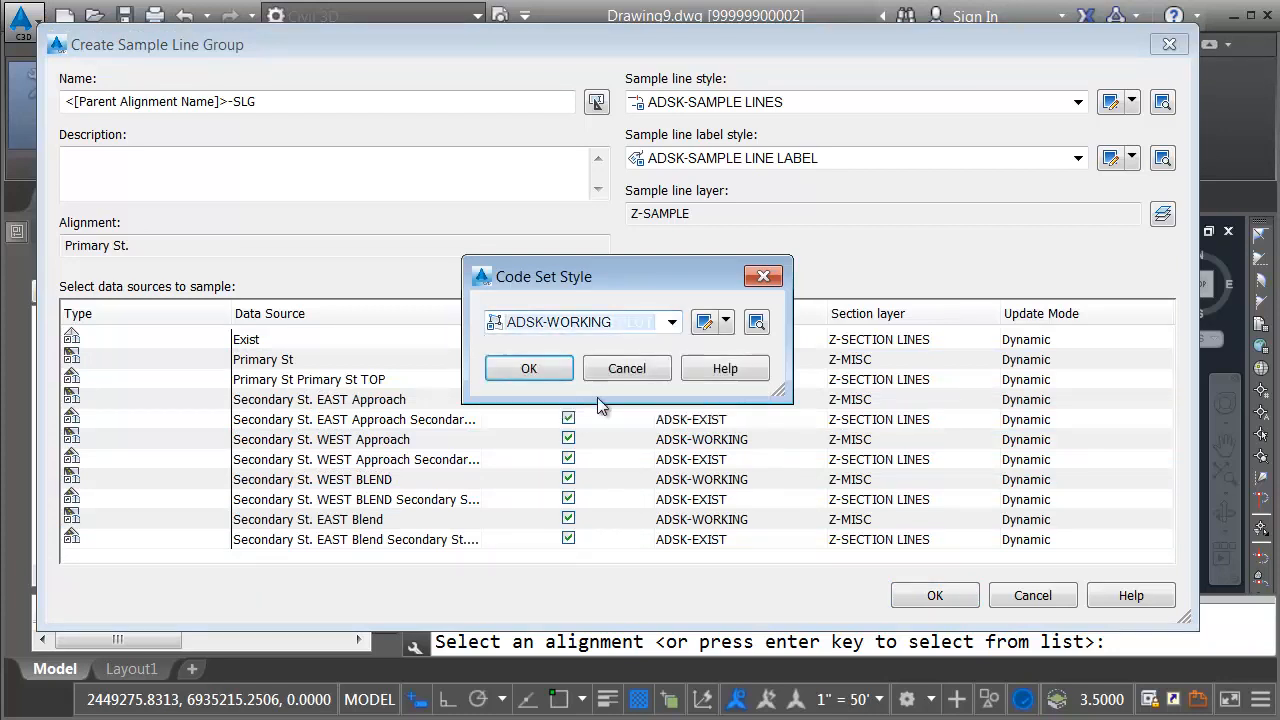
left_click(526, 366)
Assign the ADSK-PROP section style to the five corridor top surfaces, leaving Exist out, and accept the sample line group
left_click(380, 380)
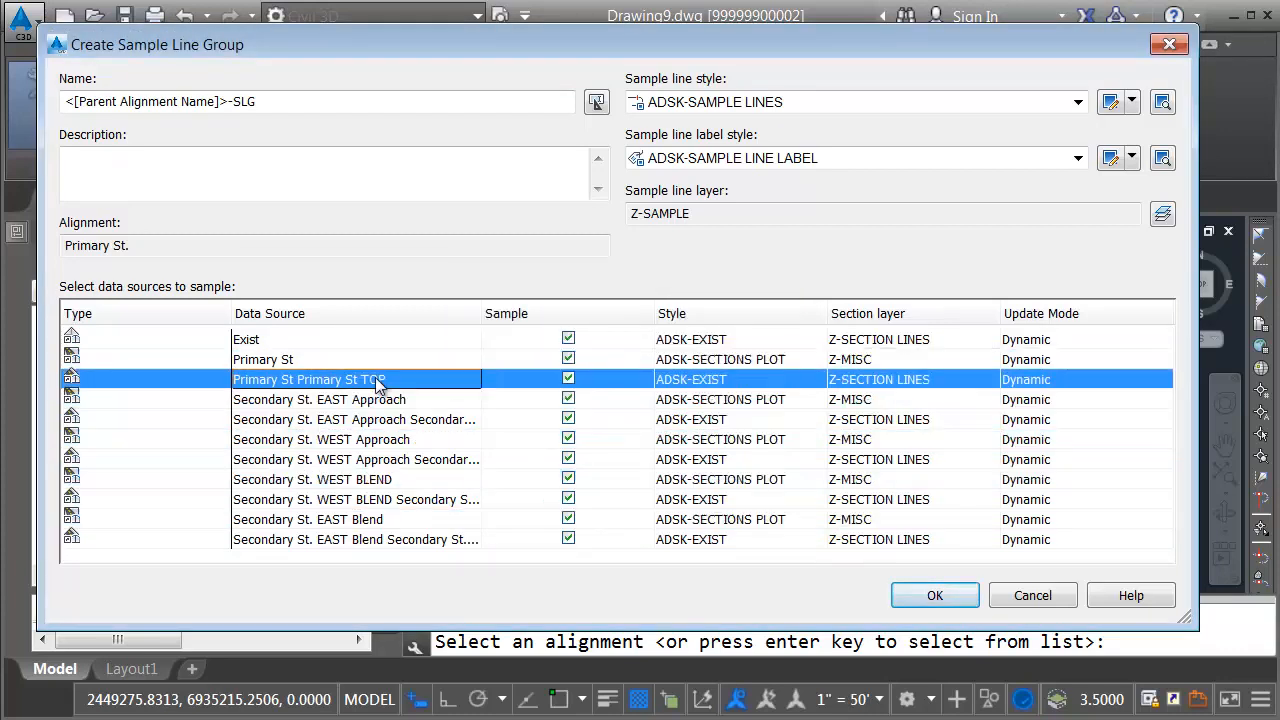
left_click(378, 420, "ctrl")
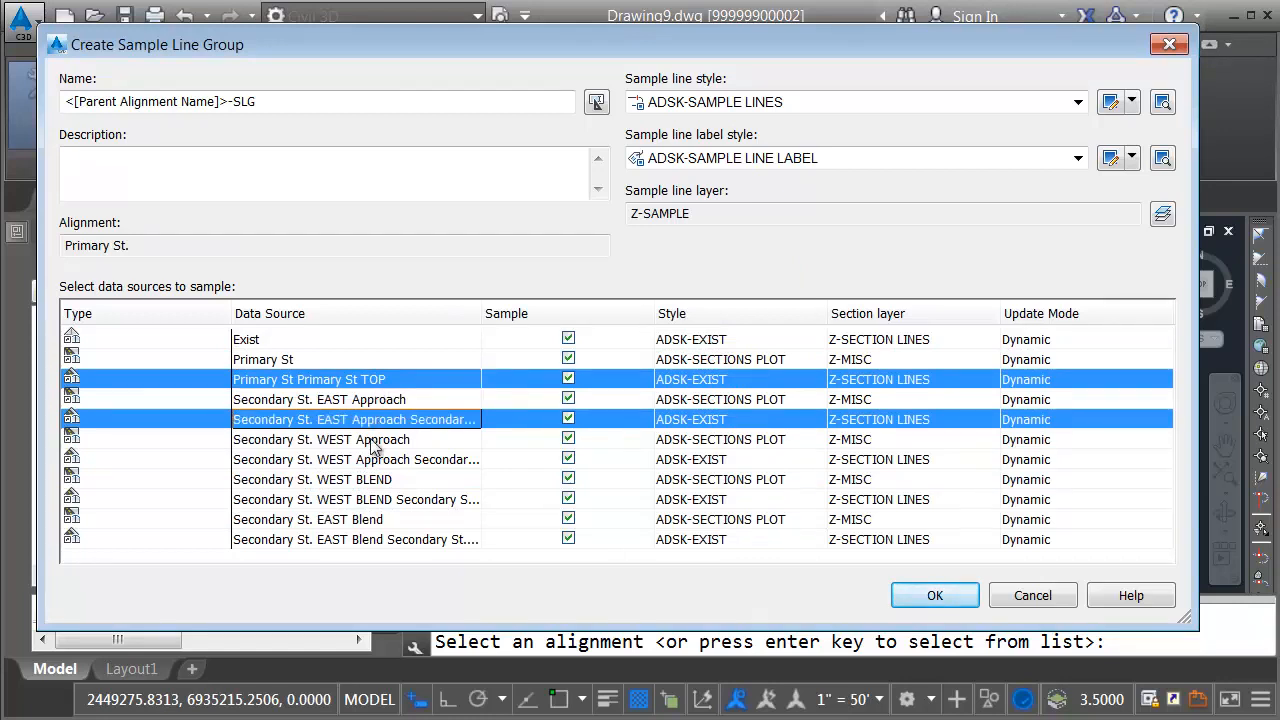
left_click(375, 460, "ctrl")
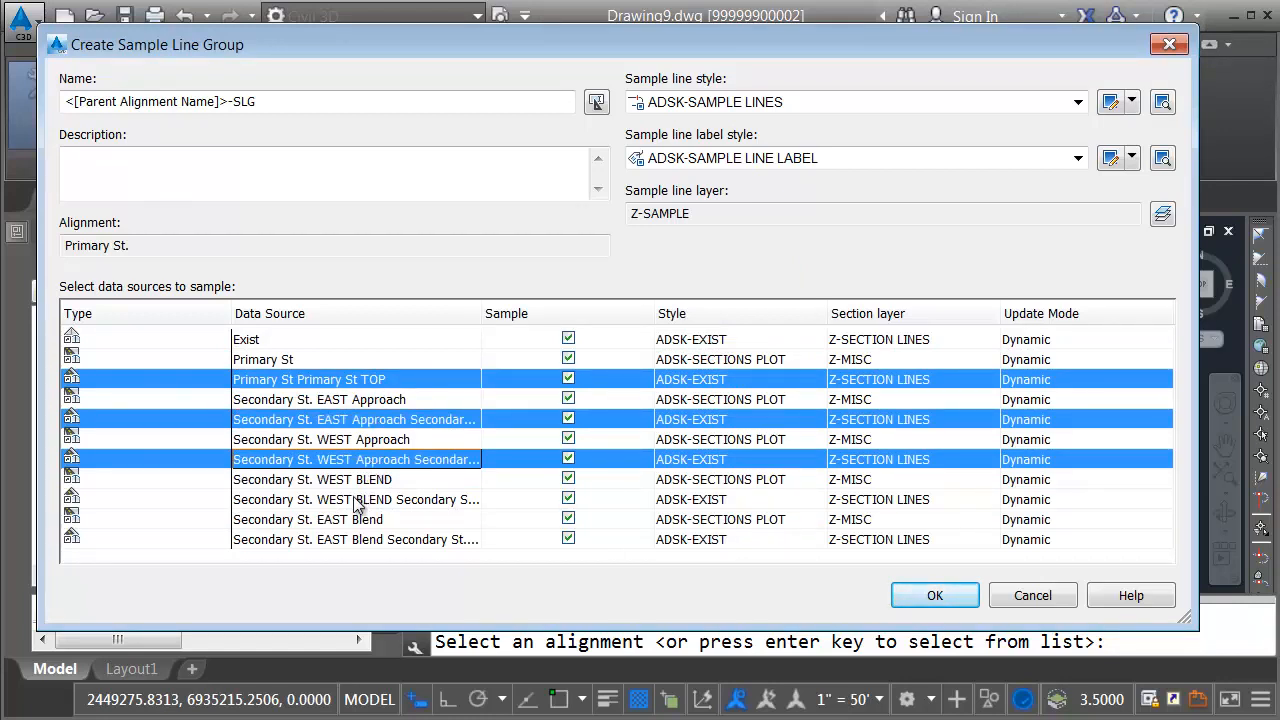
left_click(357, 500, "ctrl")
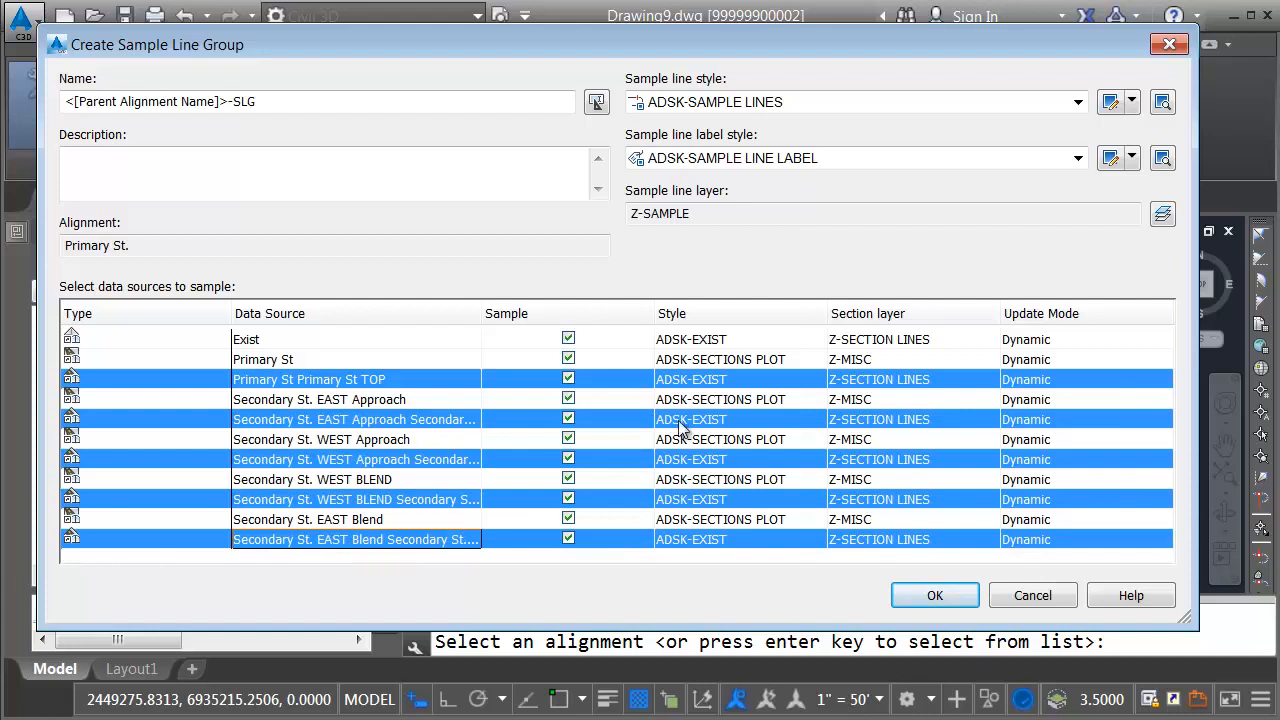
left_click(680, 420)
left_click(672, 322)
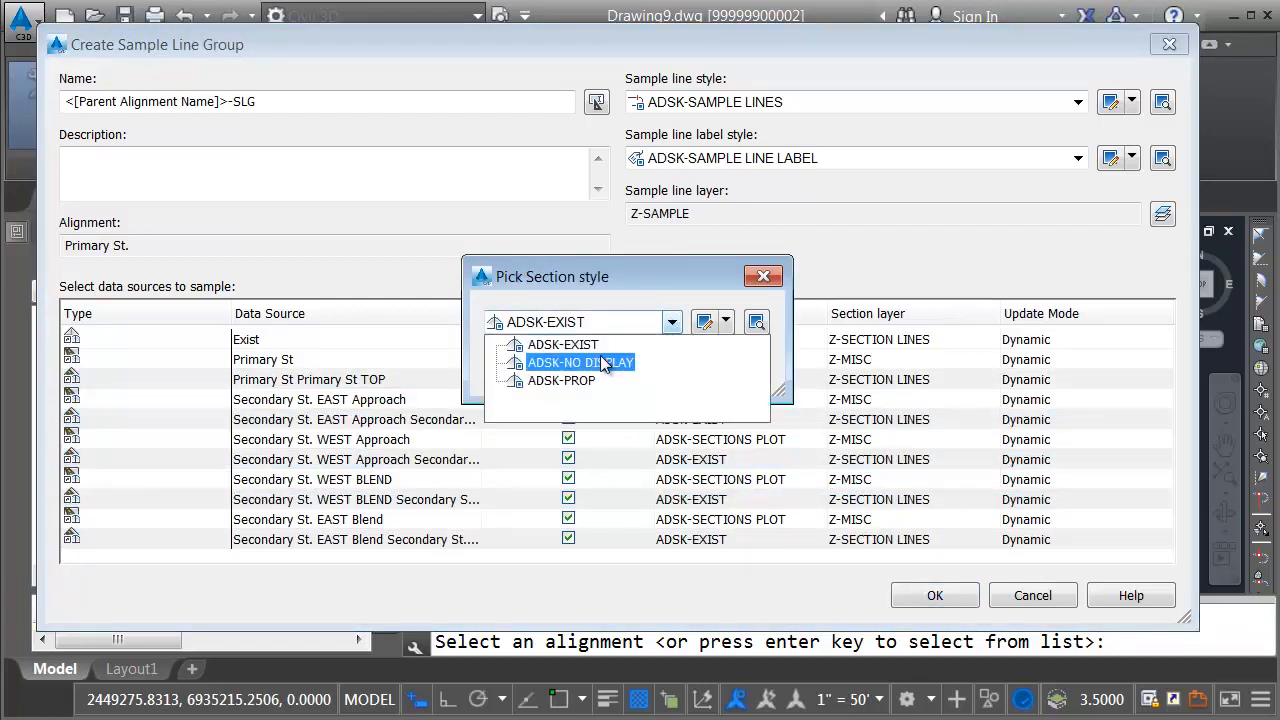
left_click(545, 382)
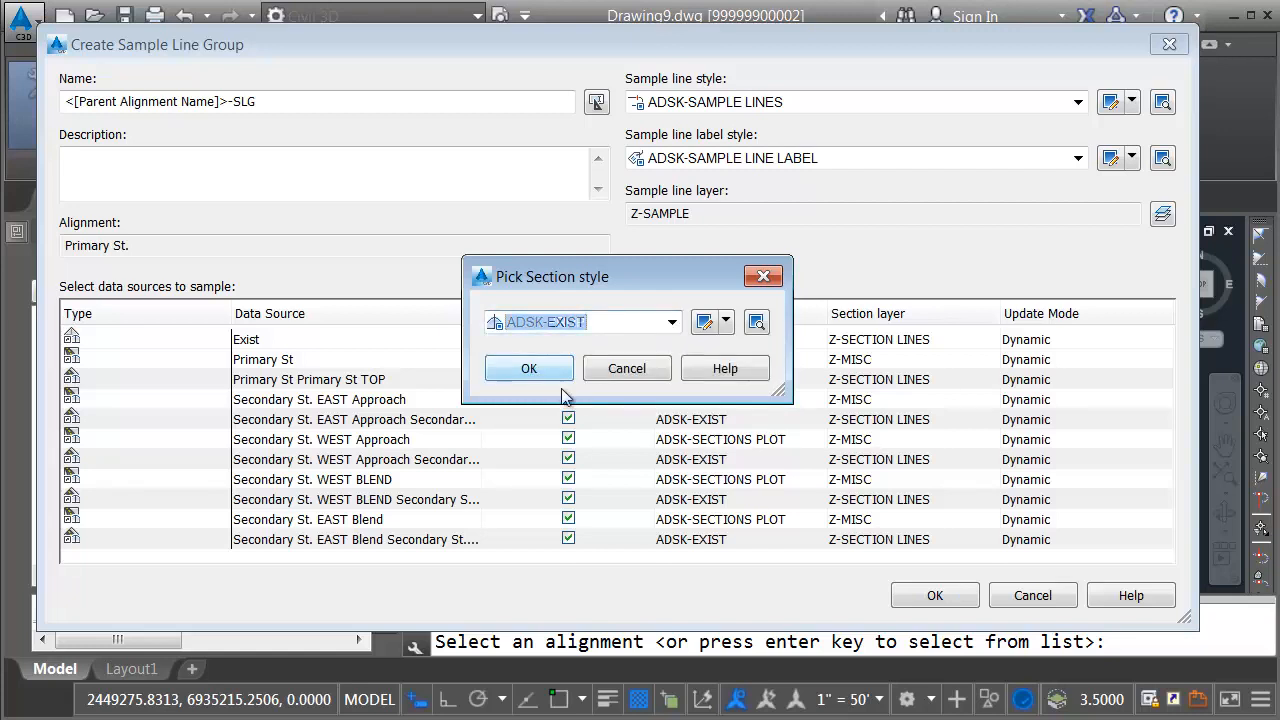
left_click(547, 368)
left_click(905, 595)
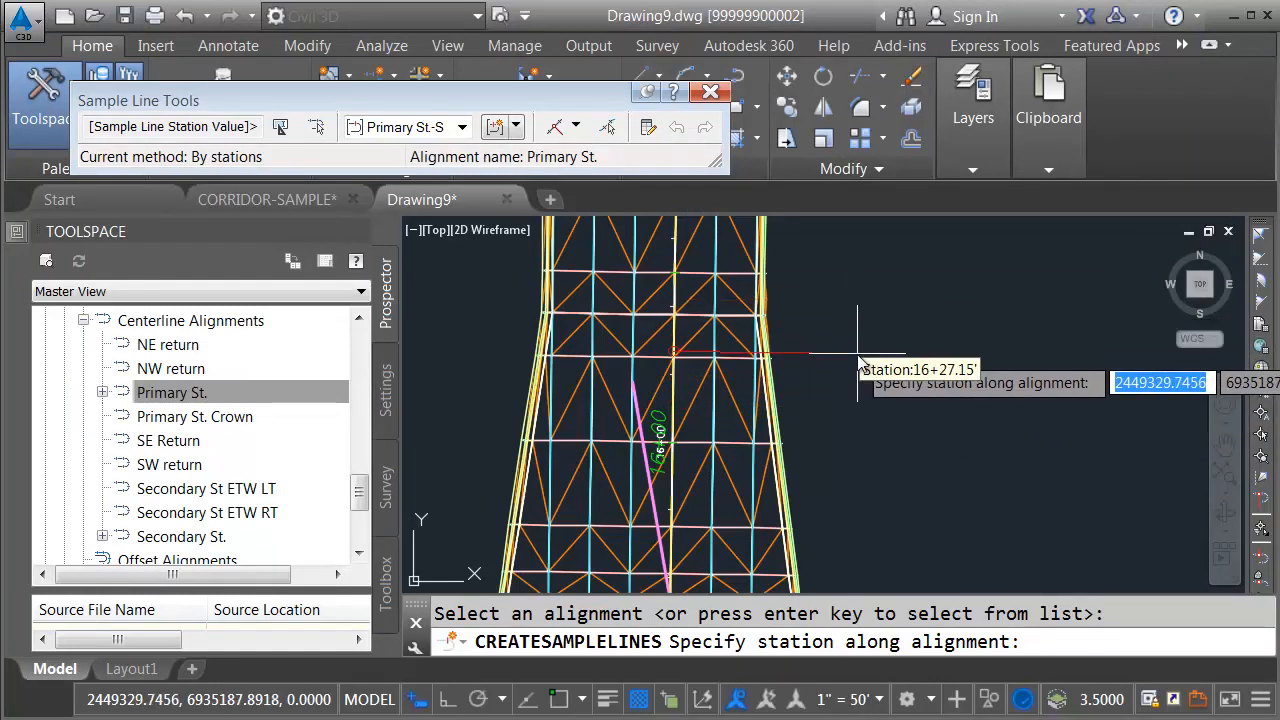
Create sample lines by range of stations along Primary St. with 50' increments along tangents, curves and spirals
left_click(577, 127)
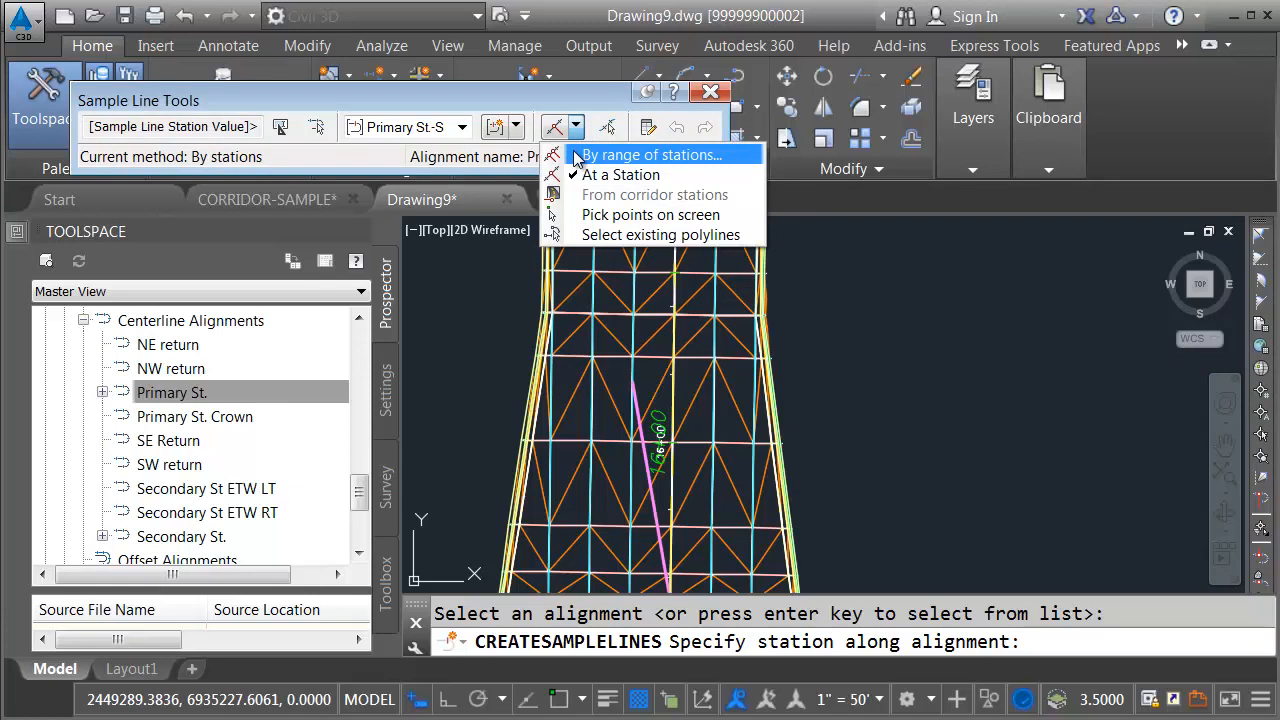
left_click(577, 155)
scroll(421, 352, "down", 2)
scroll(421, 352, "down", 1)
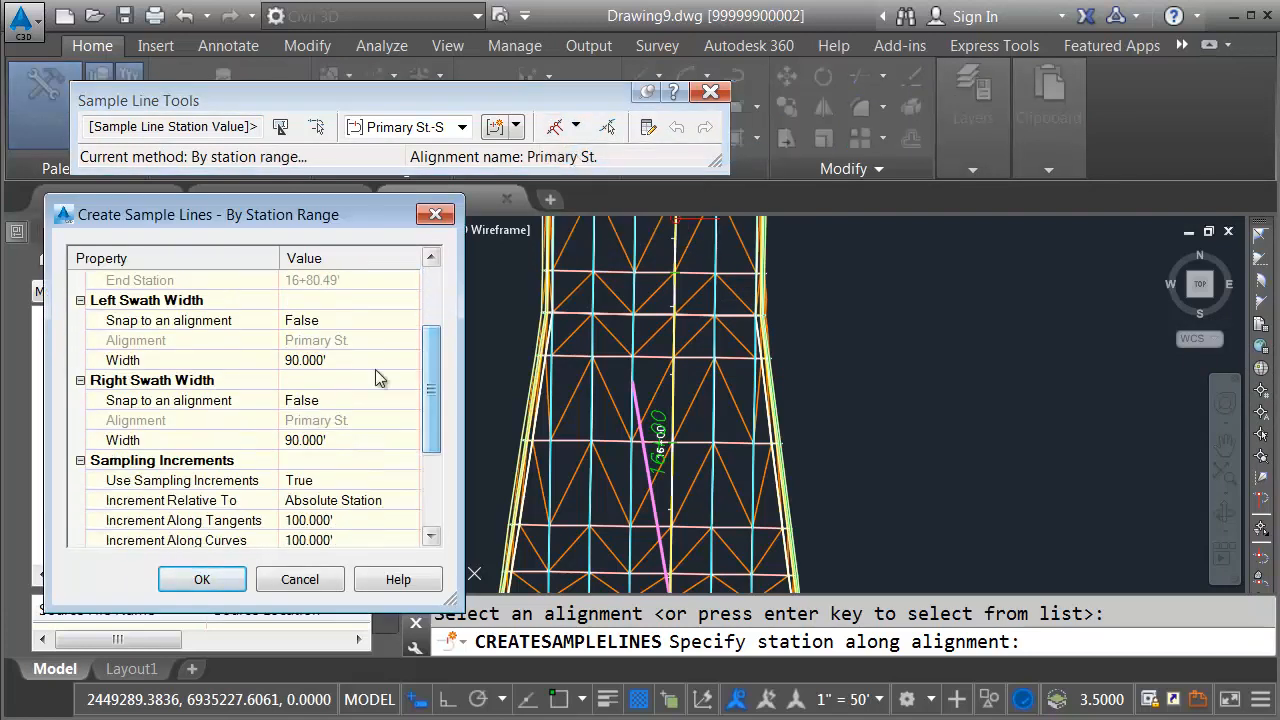
left_click_drag(429, 358, 429, 383)
left_click(326, 459)
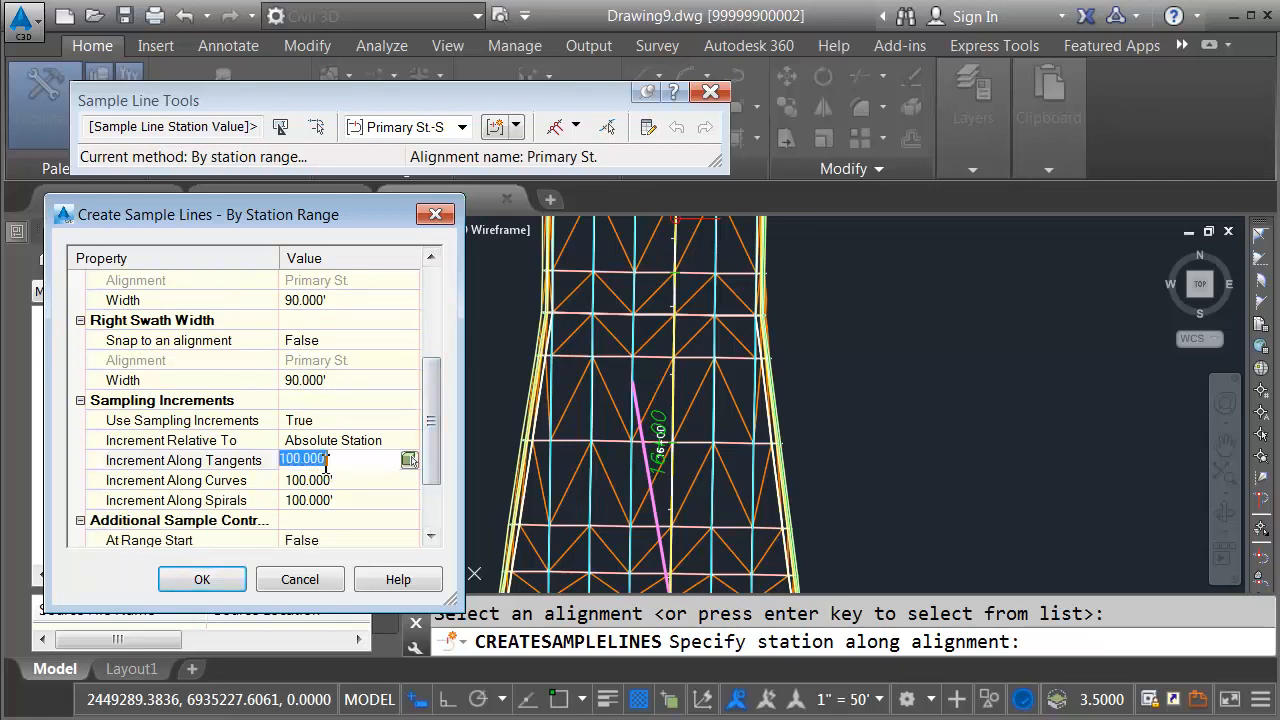
type("50")
left_click(310, 484)
type("50")
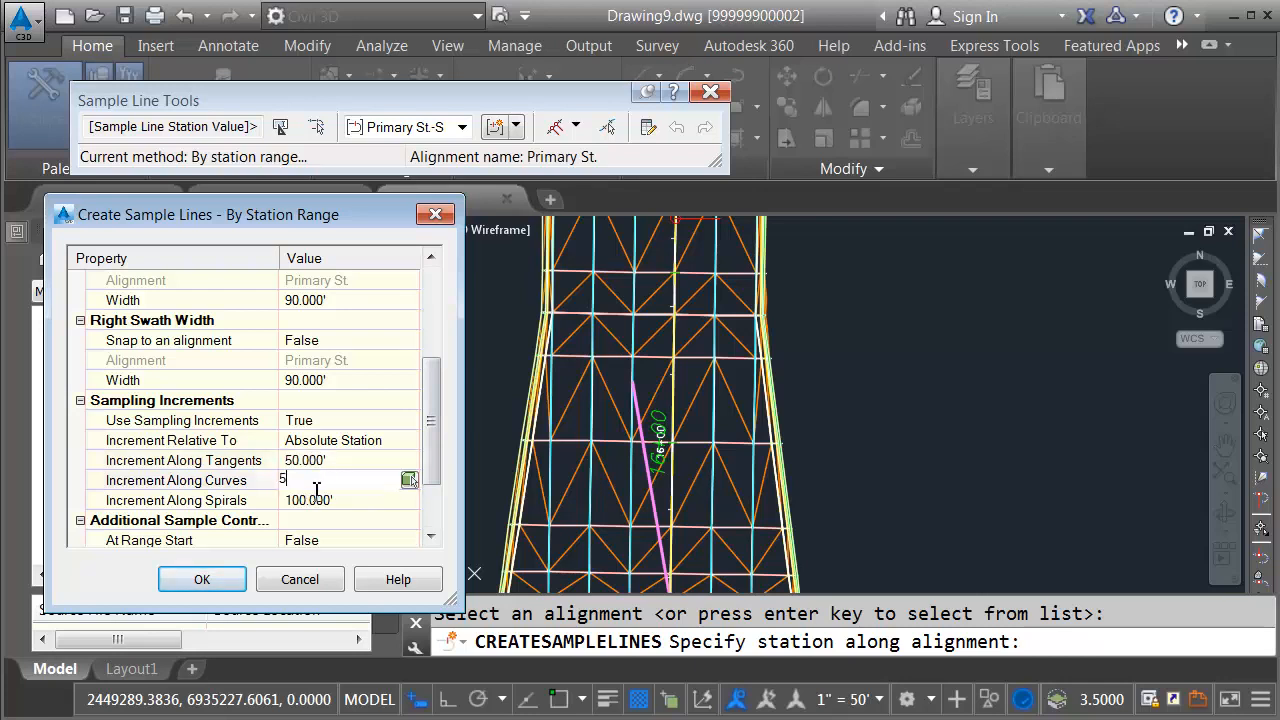
left_click(305, 503)
type("50")
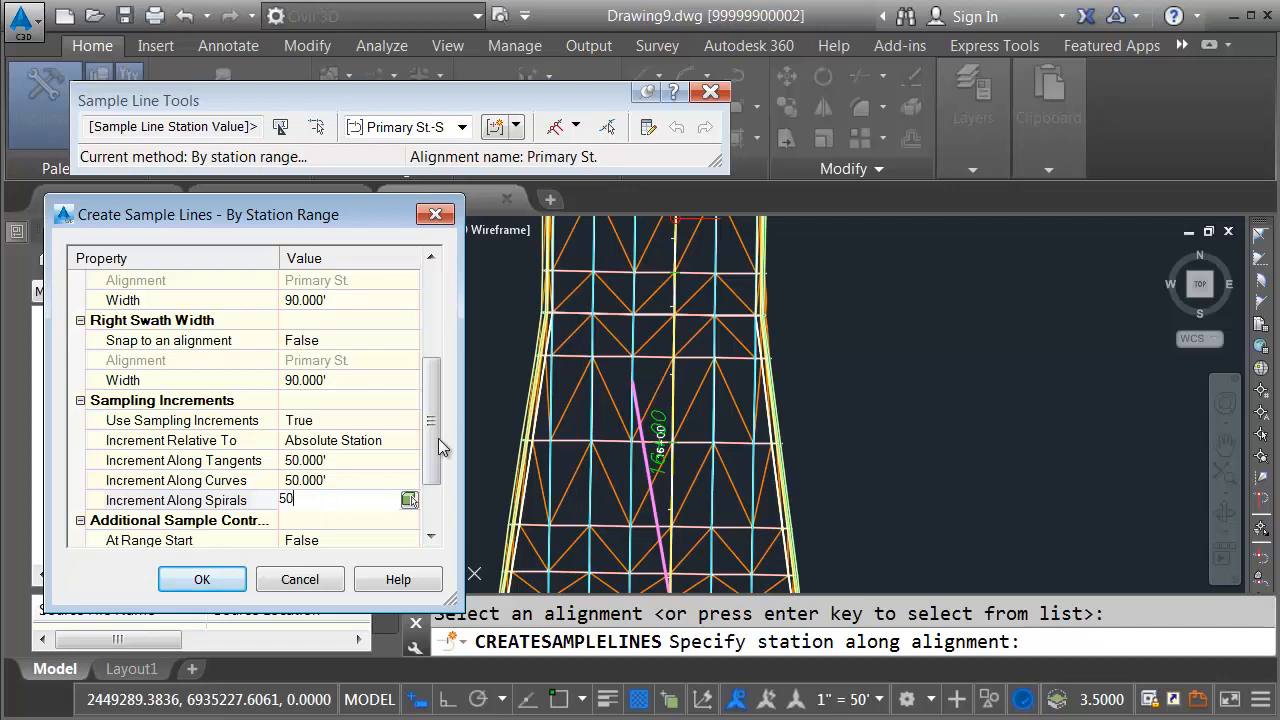
left_click(431, 497)
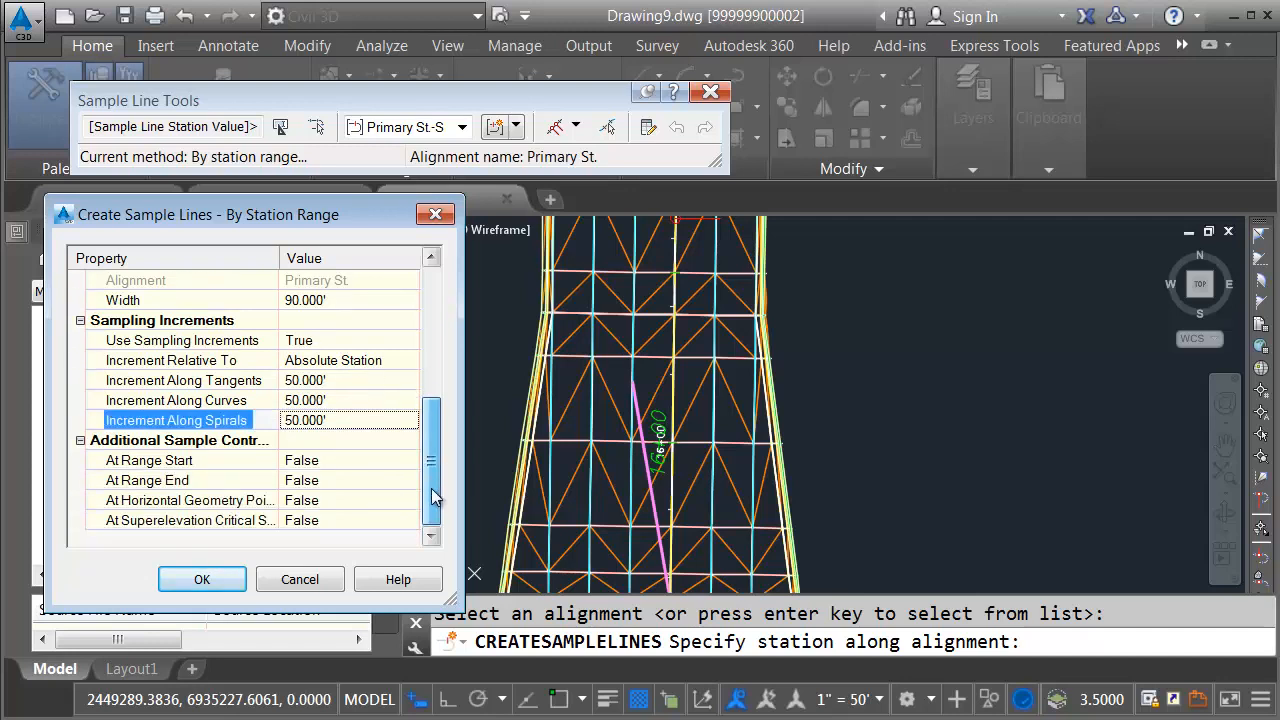
left_click(203, 580)
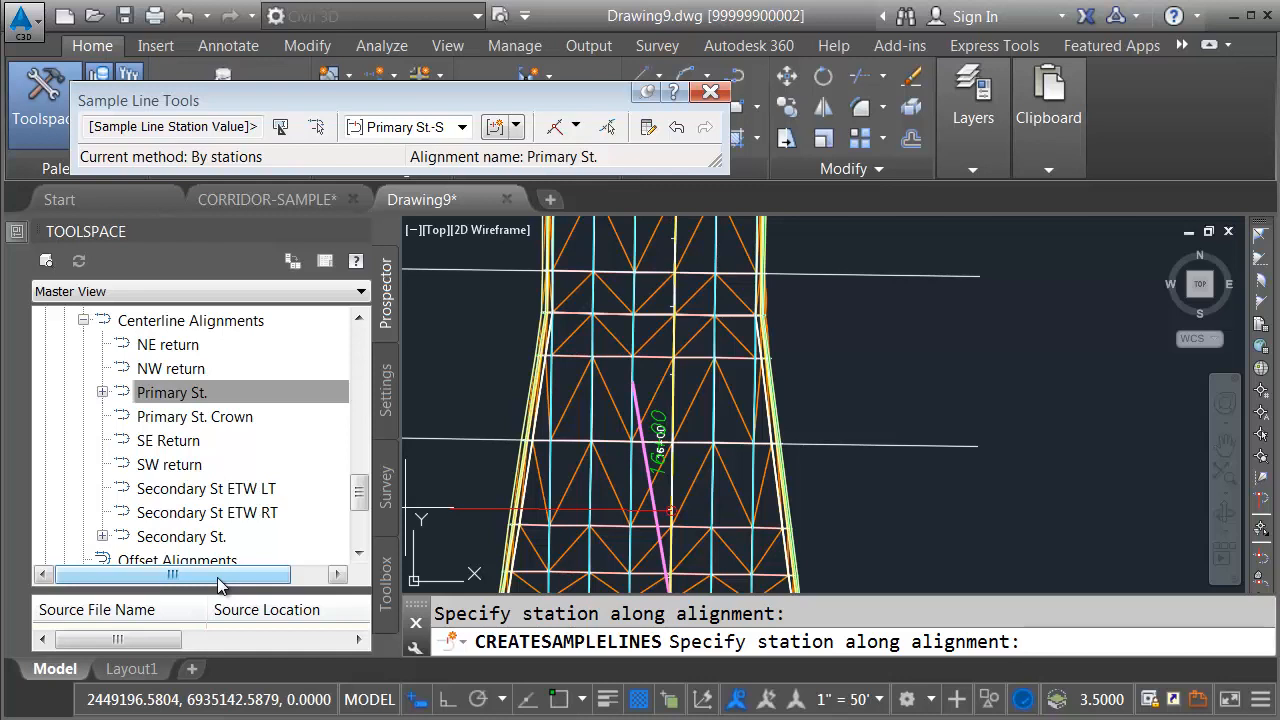
key("Return")
Examine the new sample lines along the full length of Primary St. through the intersection
scroll(852, 470, "down", 5)
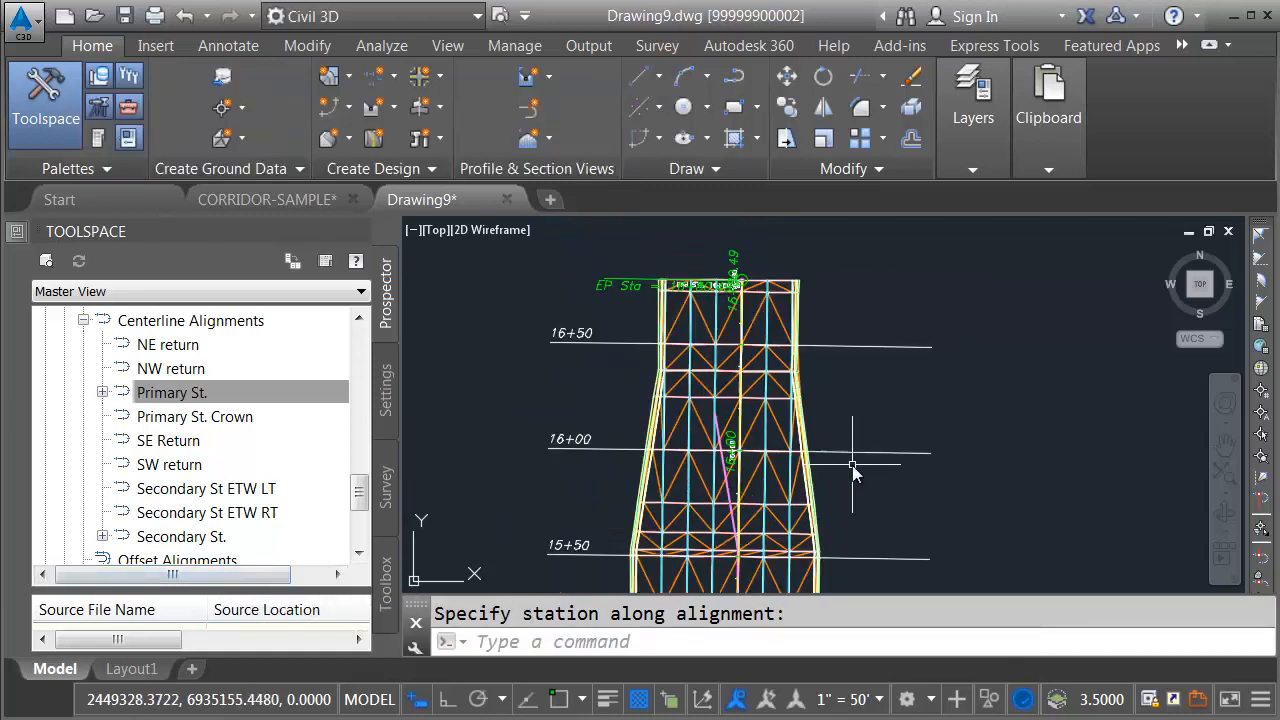
middle_click_drag(901, 481, 877, 367)
middle_click_drag(904, 503, 853, 322)
mouse_move(864, 560)
middle_mouse_down()
mouse_move(850, 483)
mouse_move(860, 349)
middle_mouse_up()
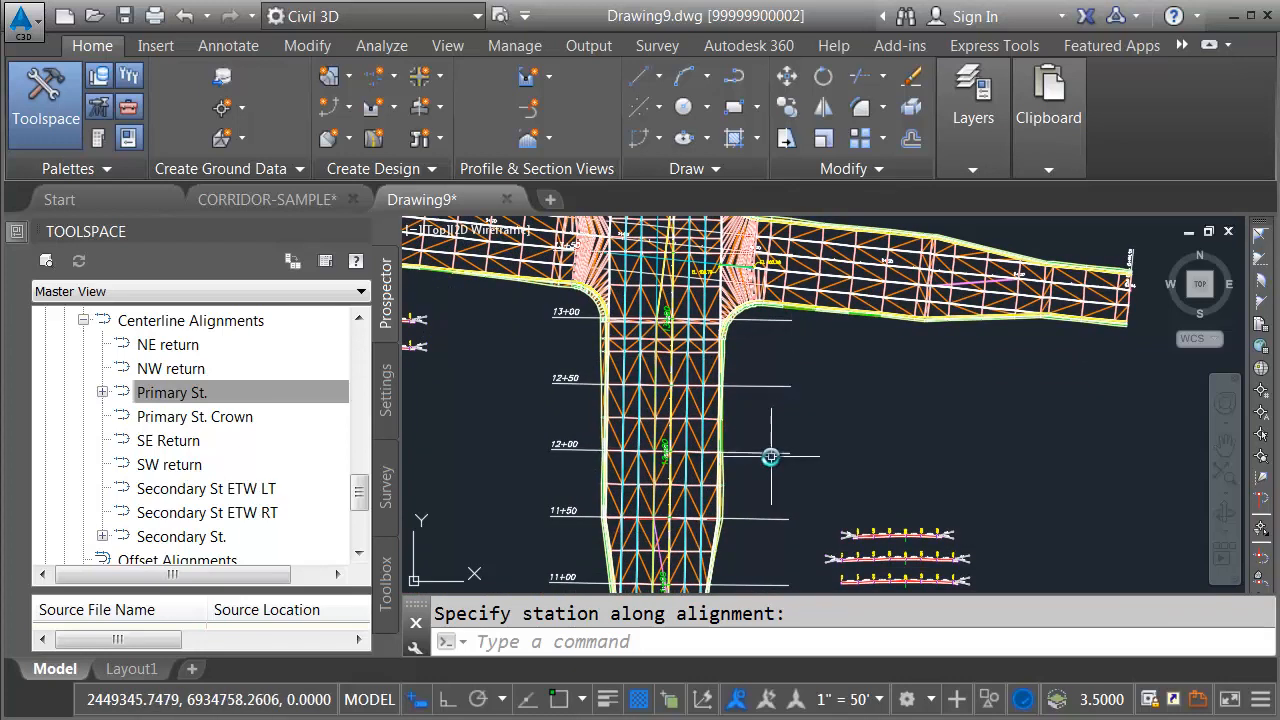
scroll(830, 466, "down", 2)
middle_click_drag(886, 458, 735, 449)
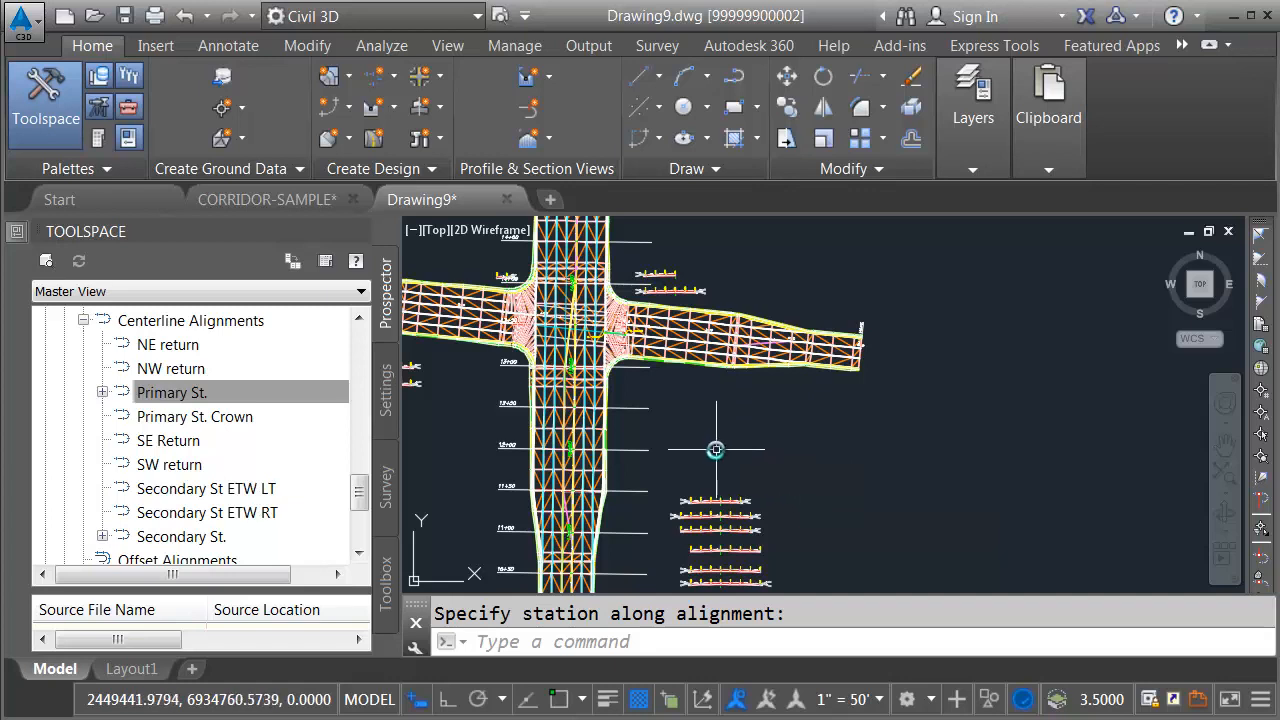
middle_click_drag(716, 451, 731, 472)
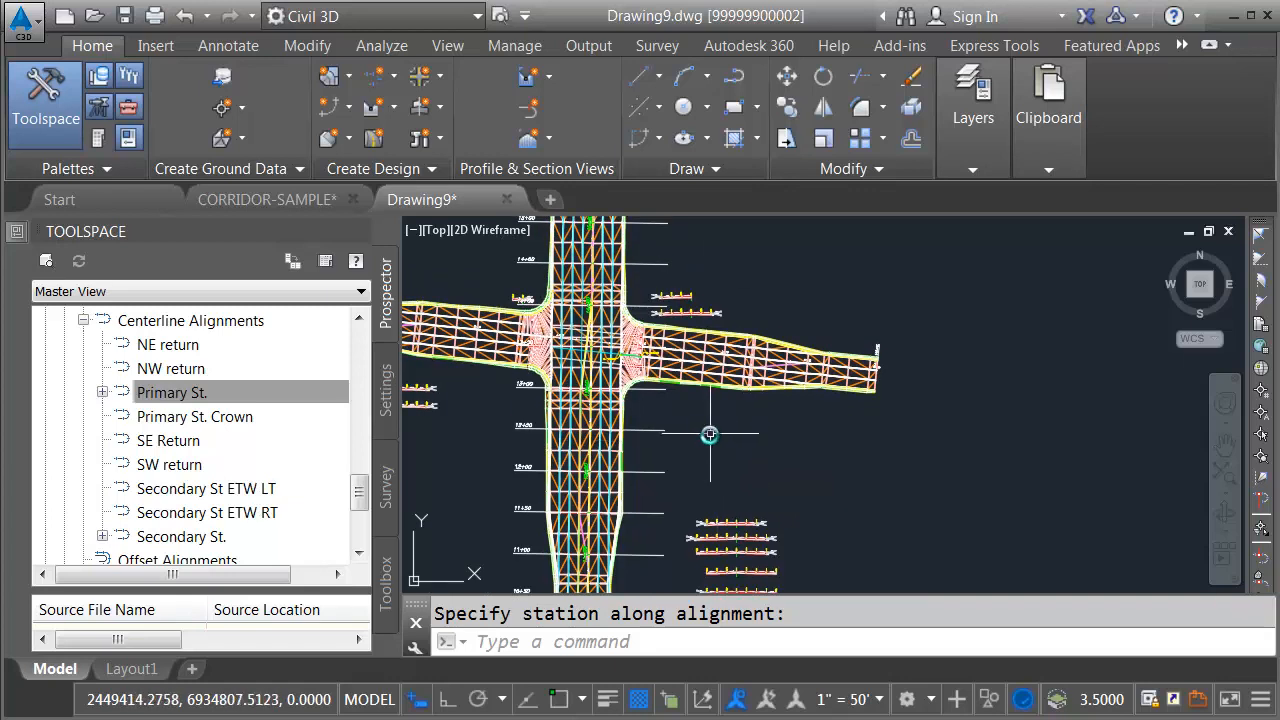
Set the drawing's annotation scale to 1" = 10'
mouse_move(710, 438)
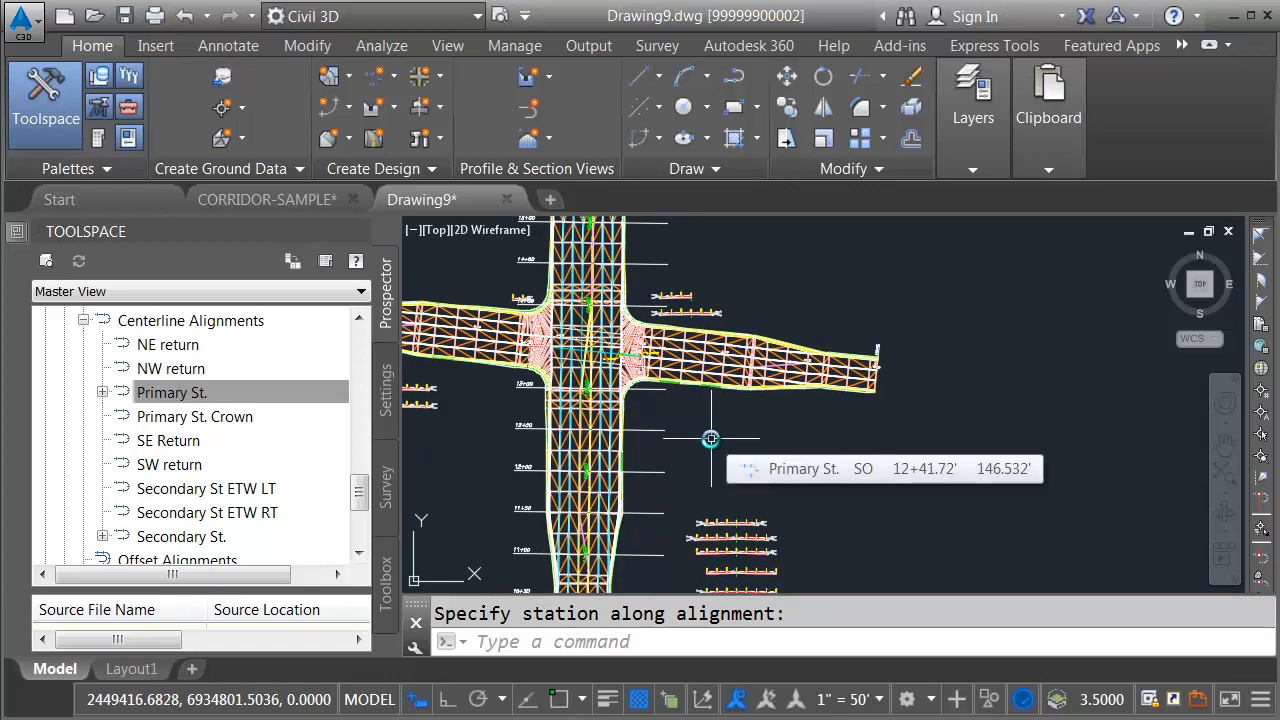
left_click(879, 700)
left_click(1100, 424)
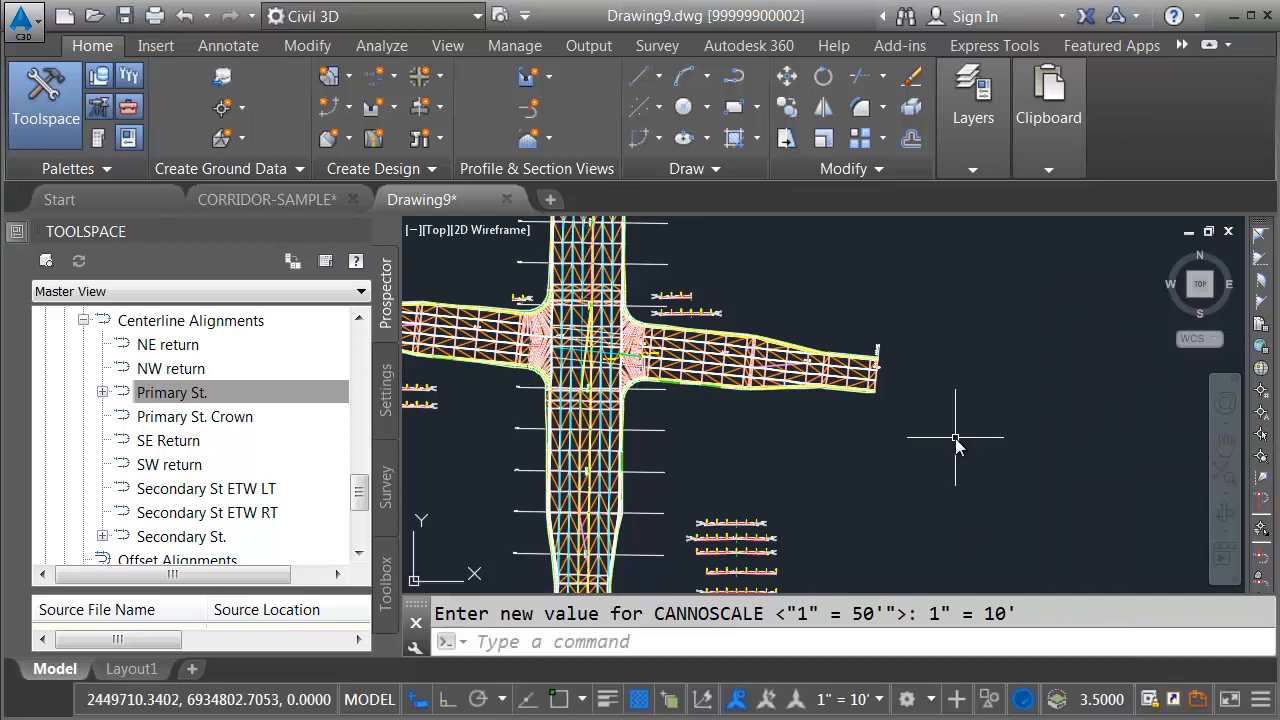
Start multiple section views for the Primary St. sample line group using the ADSK-10H-5V PLOT Sect View style
scroll(948, 412, "down", 4)
mouse_move(948, 412)
middle_mouse_down()
mouse_move(863, 543)
mouse_move(843, 605)
middle_mouse_up()
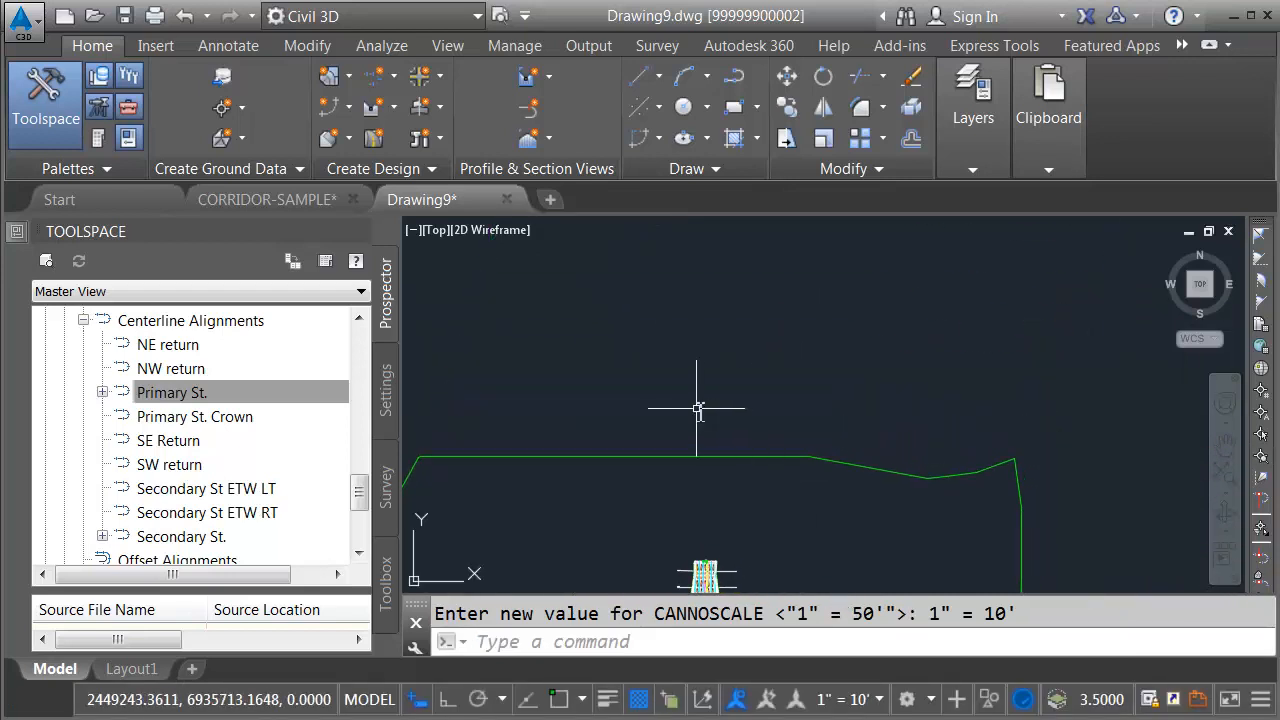
left_click(547, 140)
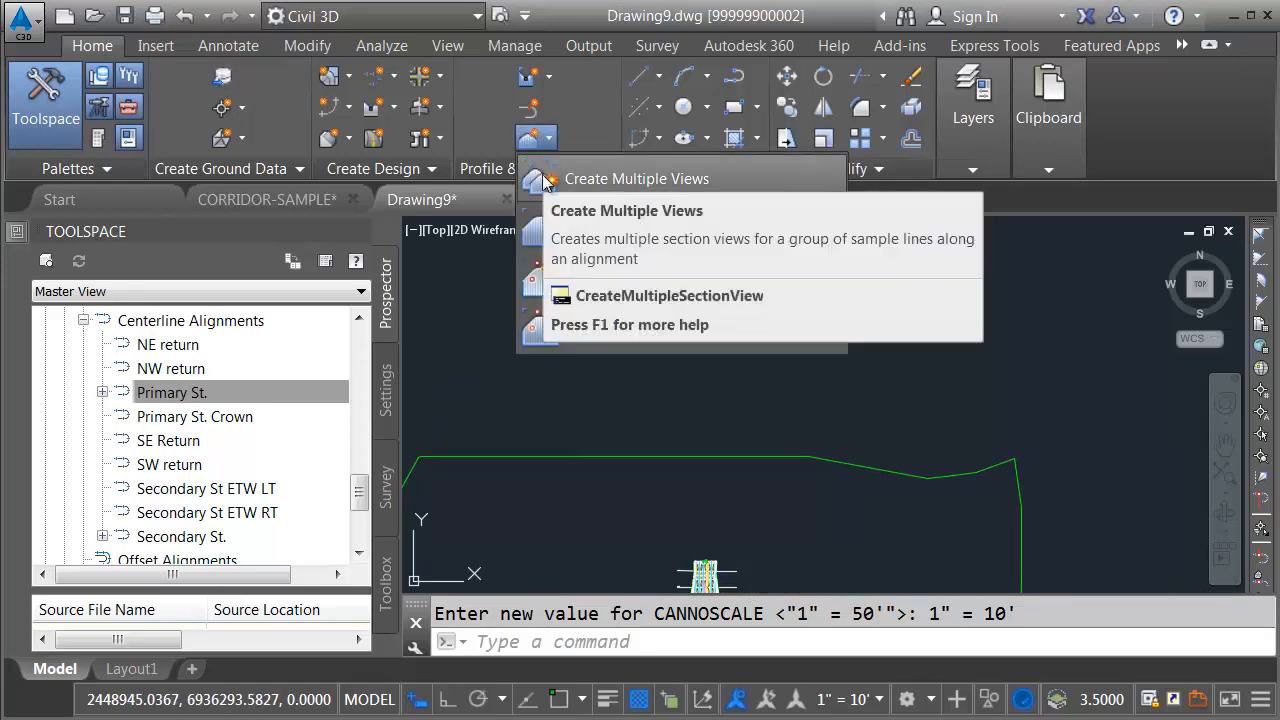
left_click(545, 180)
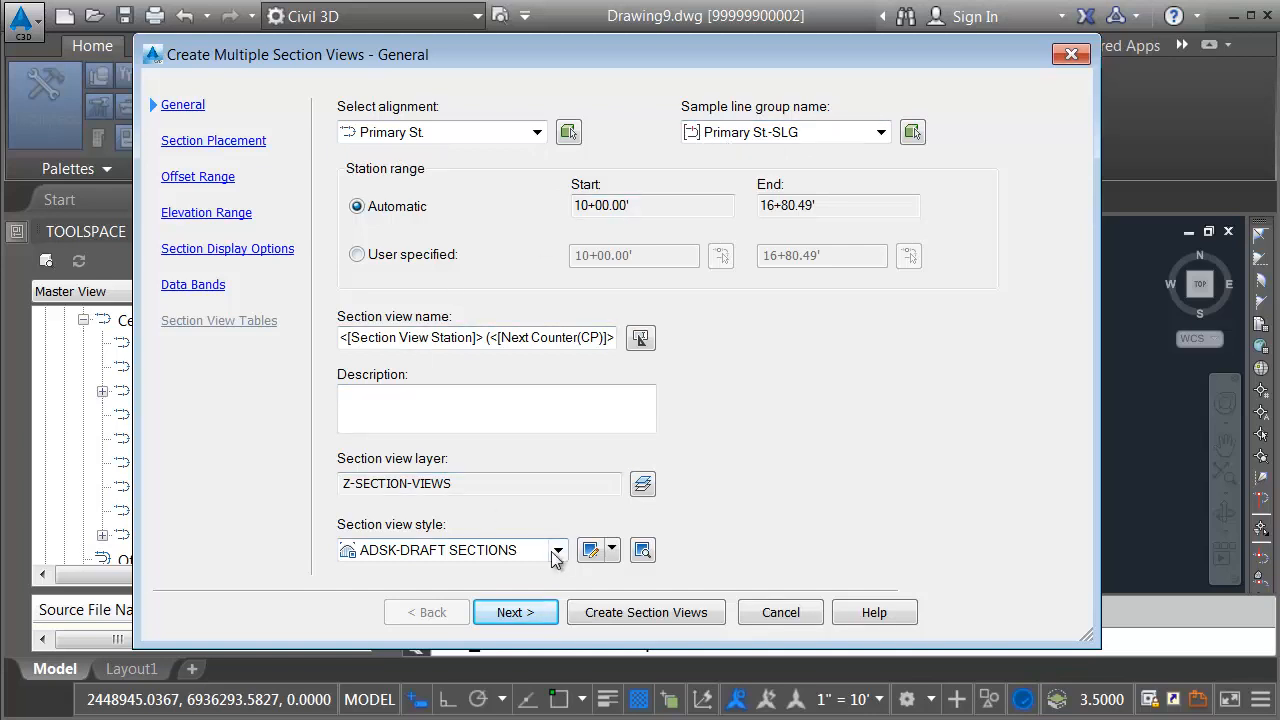
left_click(513, 545)
left_click(421, 575)
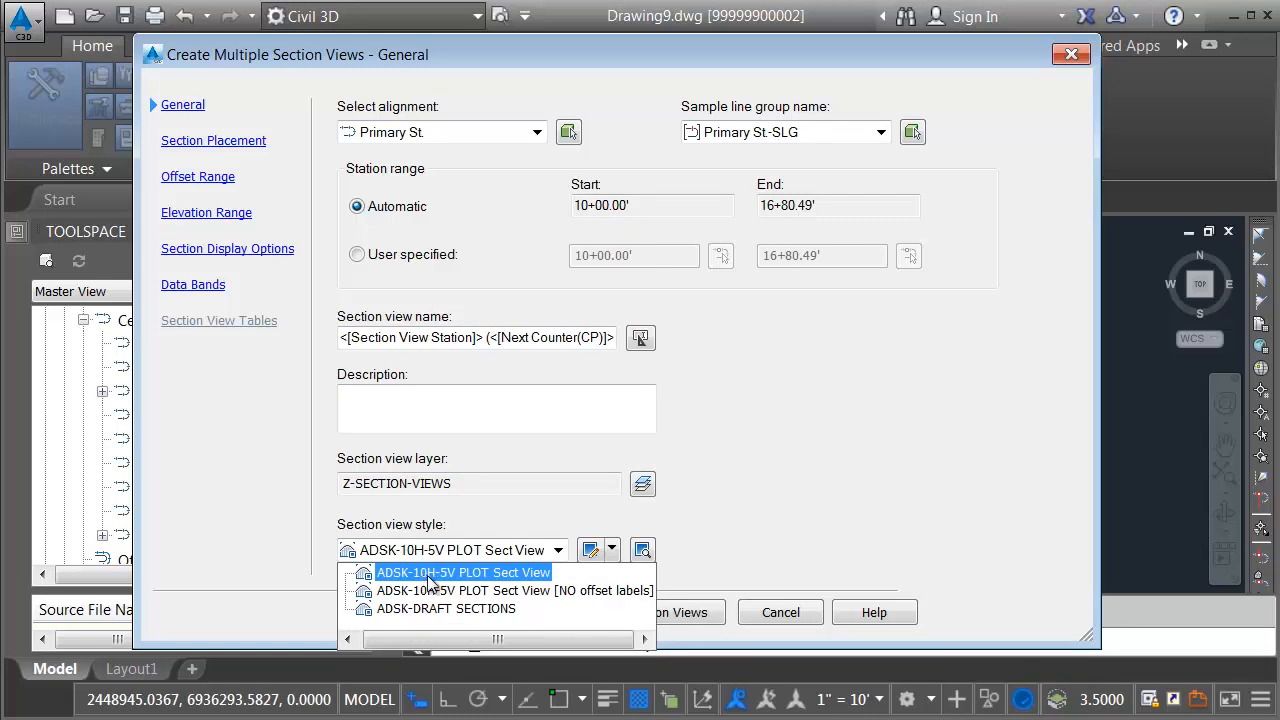
left_click(427, 575)
left_click(513, 613)
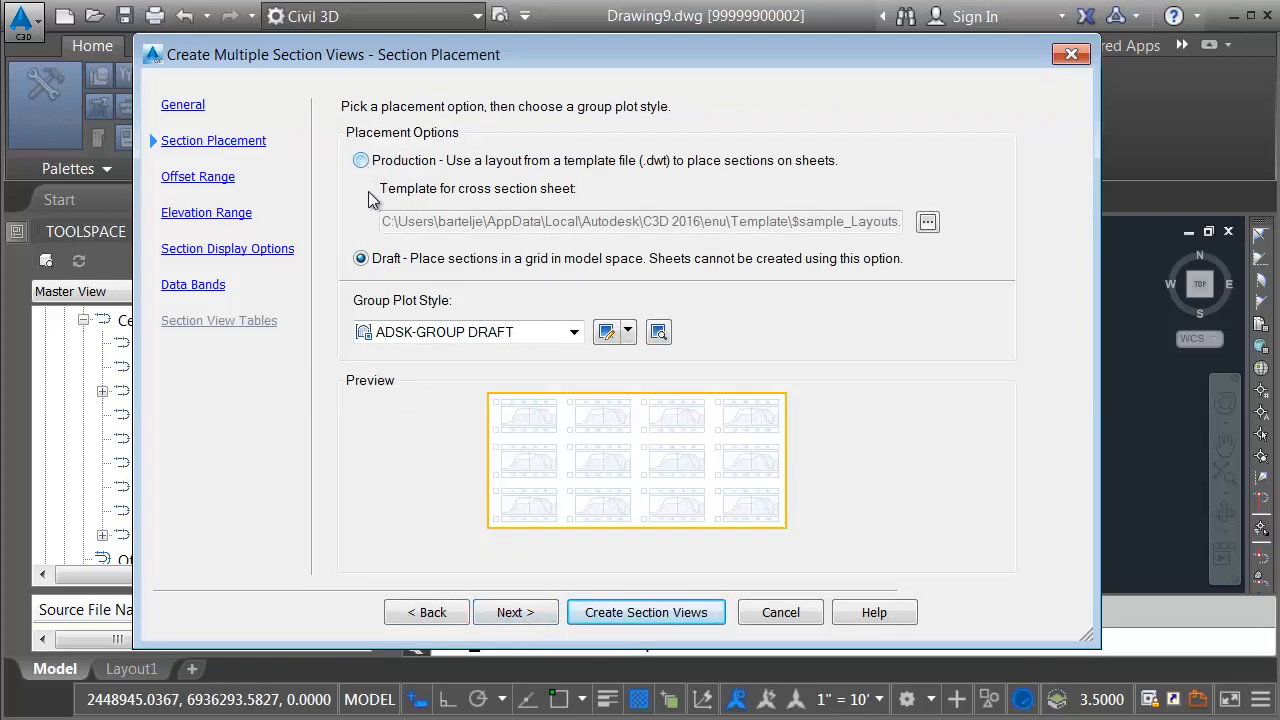
Set section placement to Production using the XS-10 layout from $sample_Layouts.dwt and the ADSK-GROUP PLOT group plot style
left_click(362, 161)
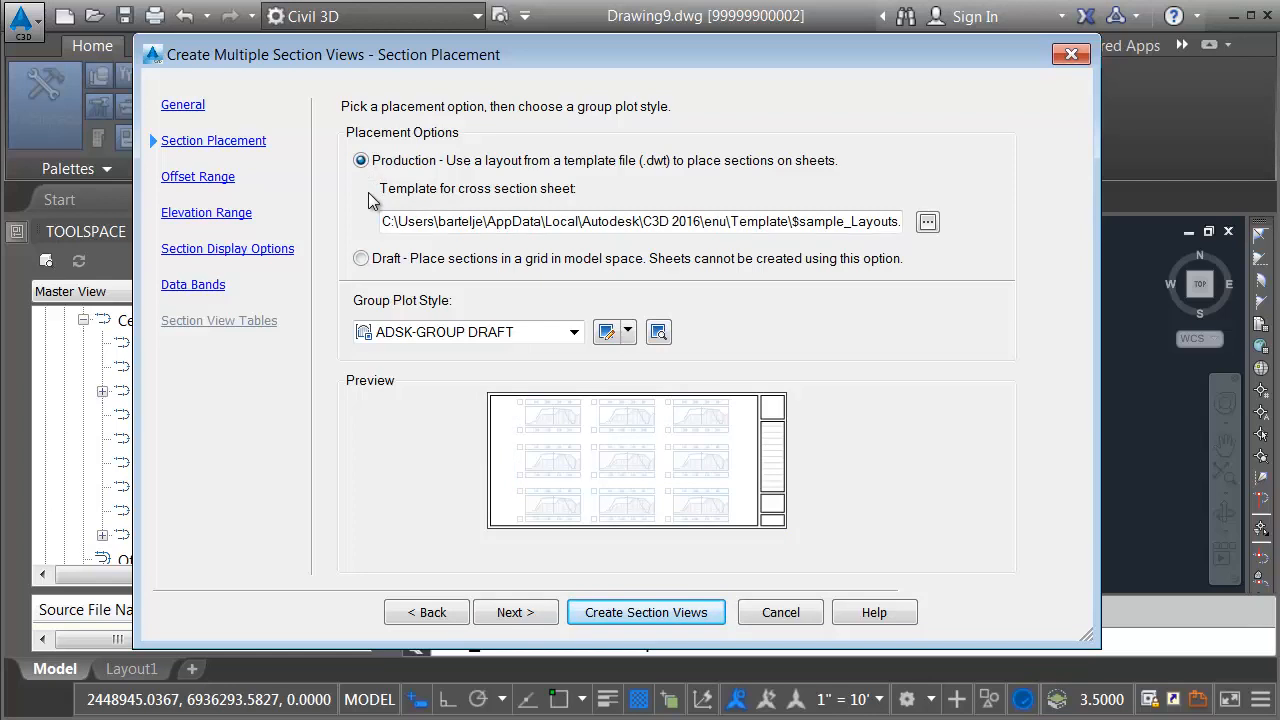
left_click(928, 222)
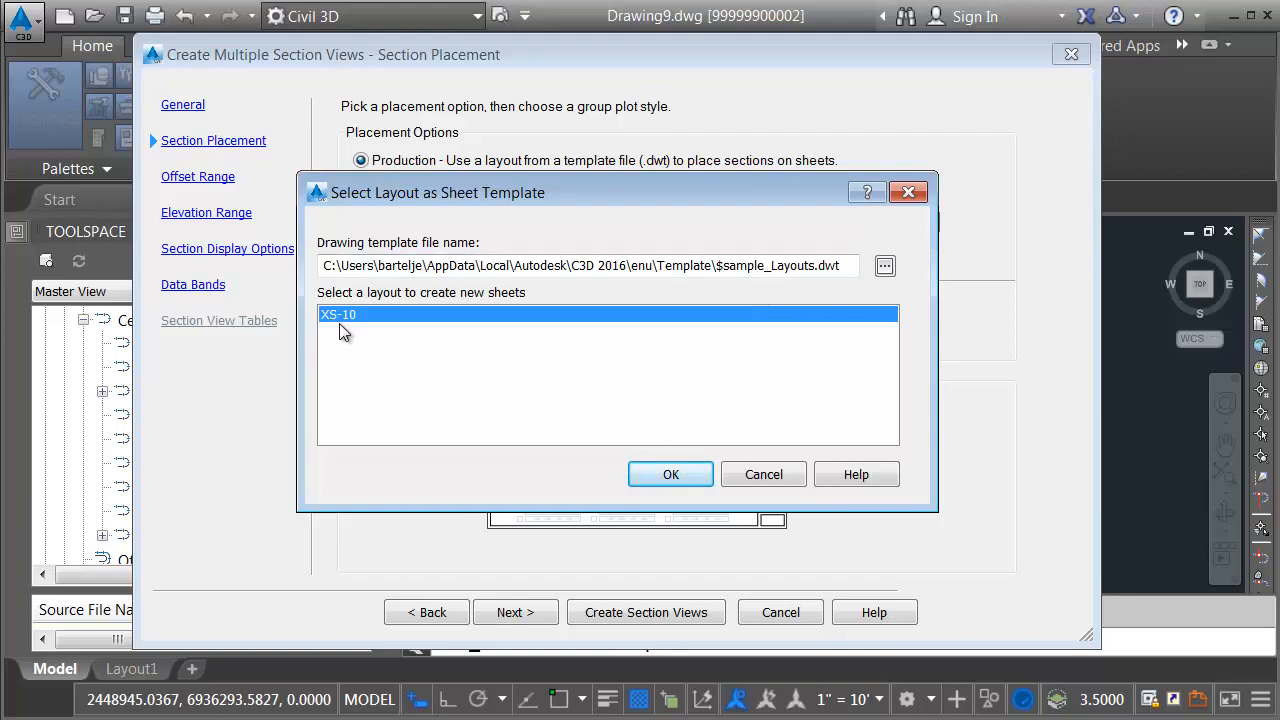
left_click(662, 476)
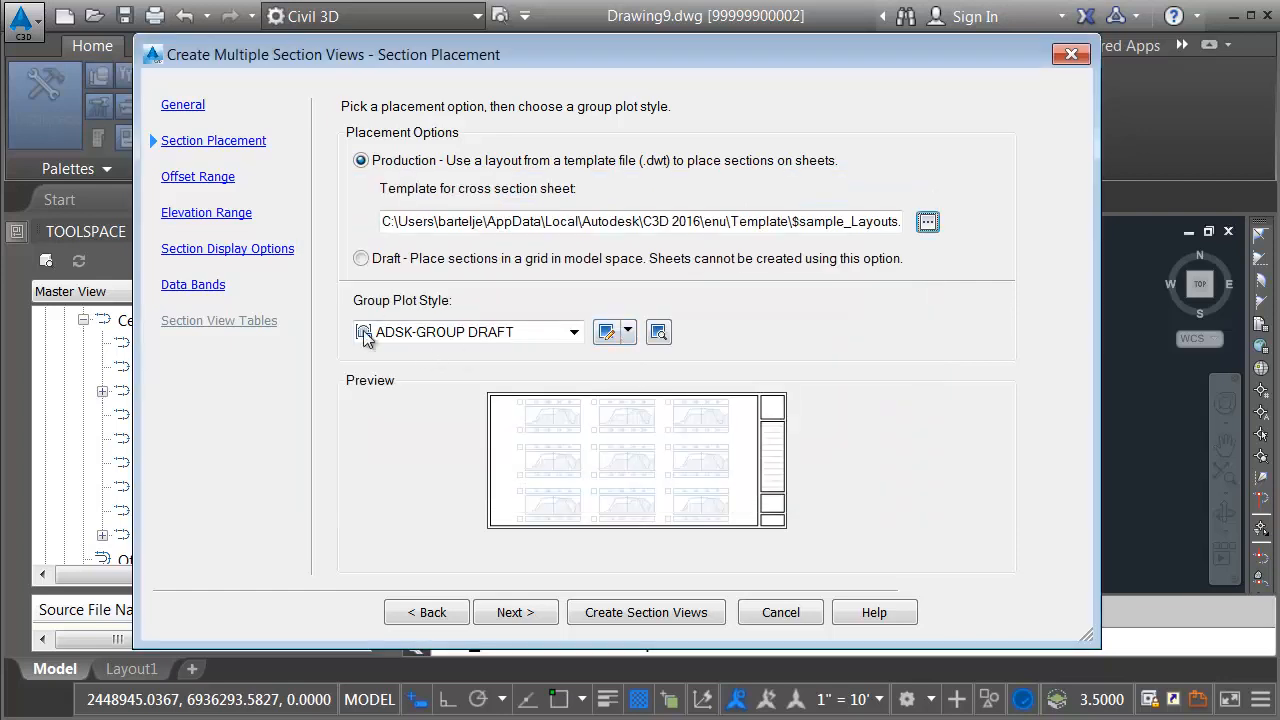
left_click(572, 334)
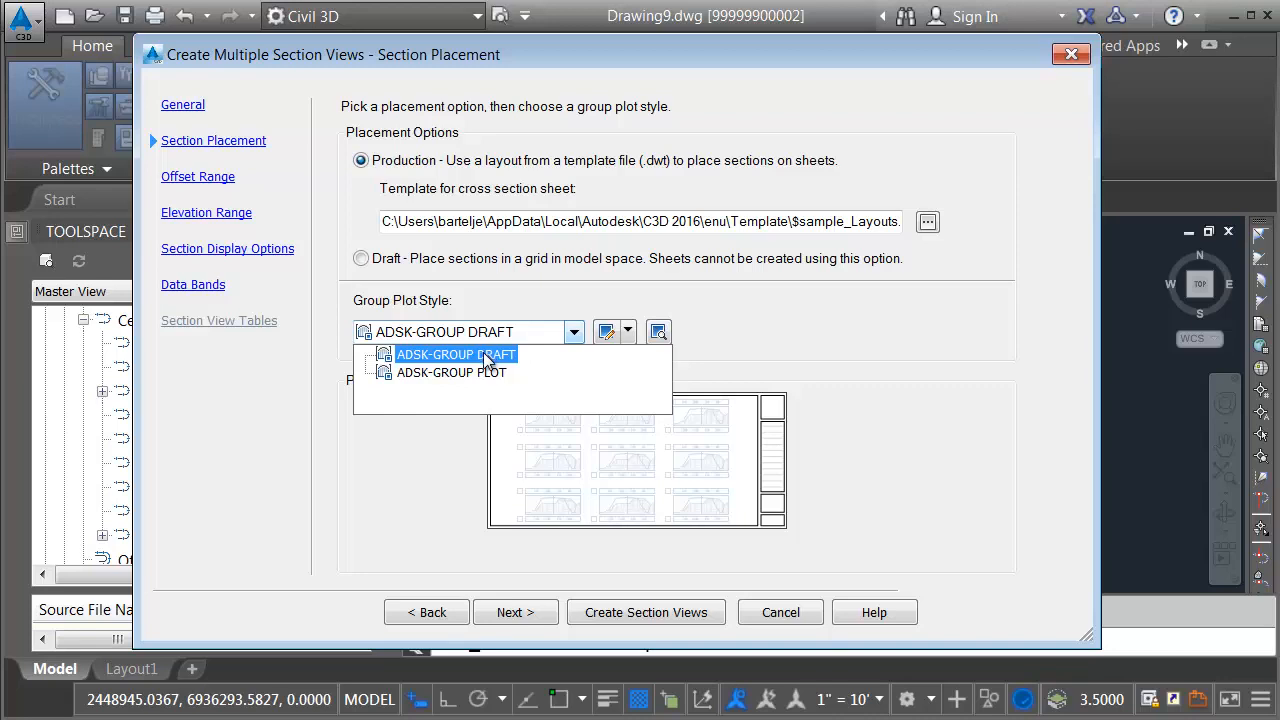
left_click(436, 373)
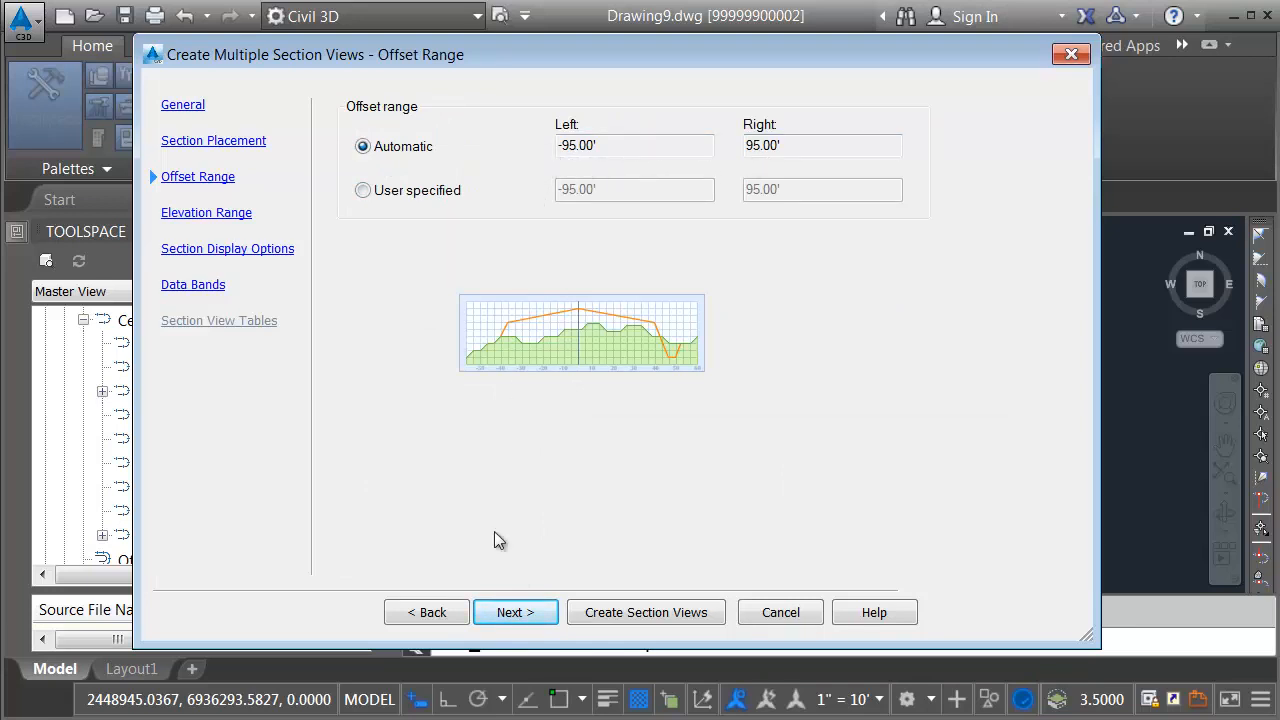
Keep the automatic offset and elevation ranges and leave every listed section set to draw with its default label set and style
left_click(512, 611)
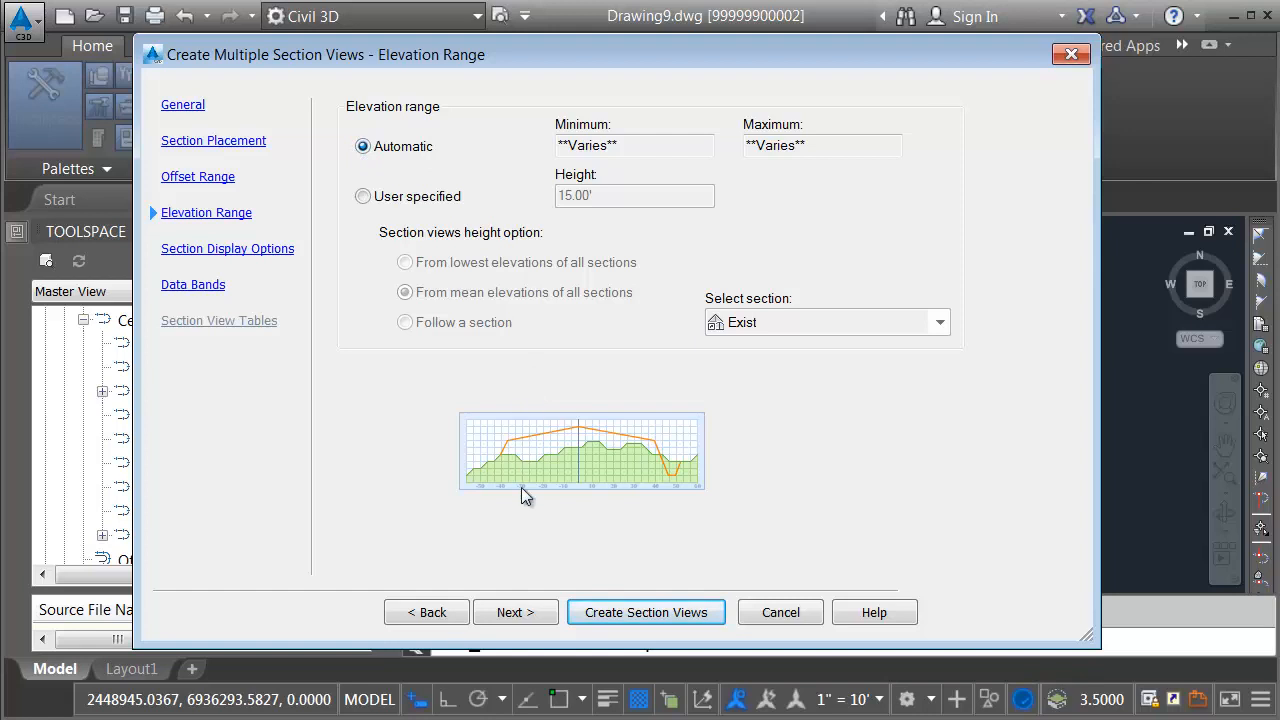
left_click(516, 610)
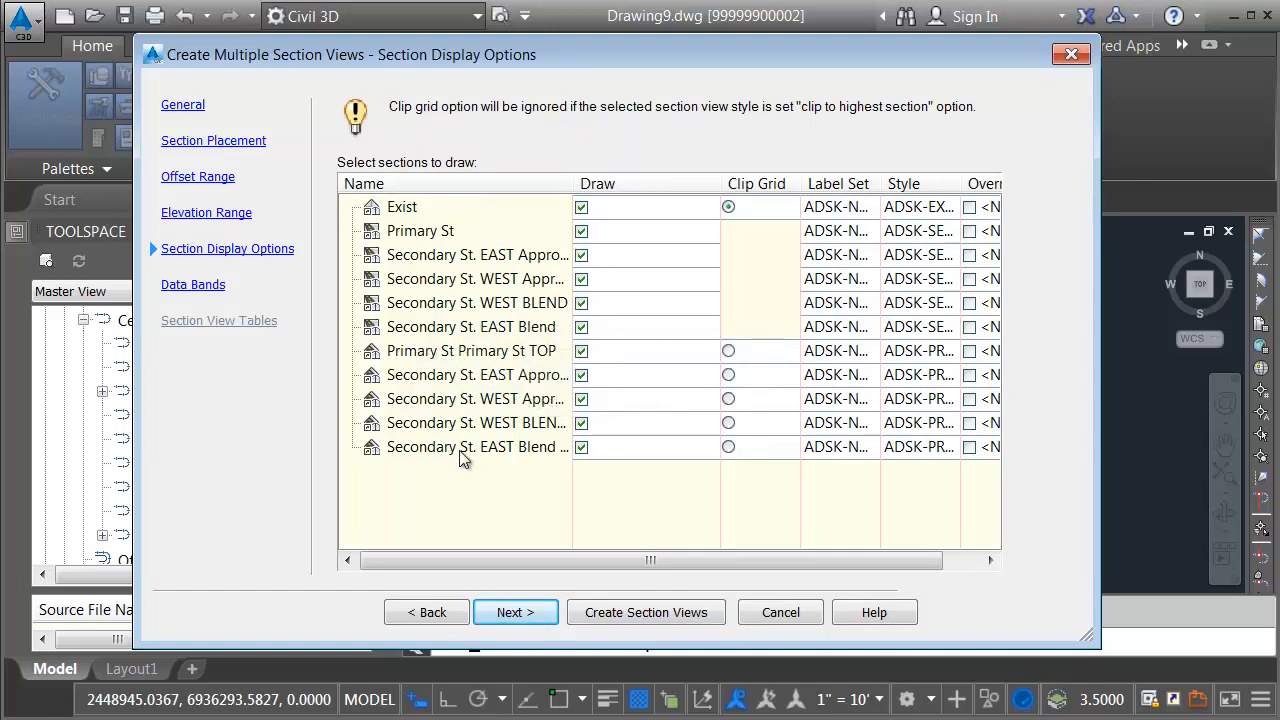
mouse_move(467, 465)
left_click(514, 612)
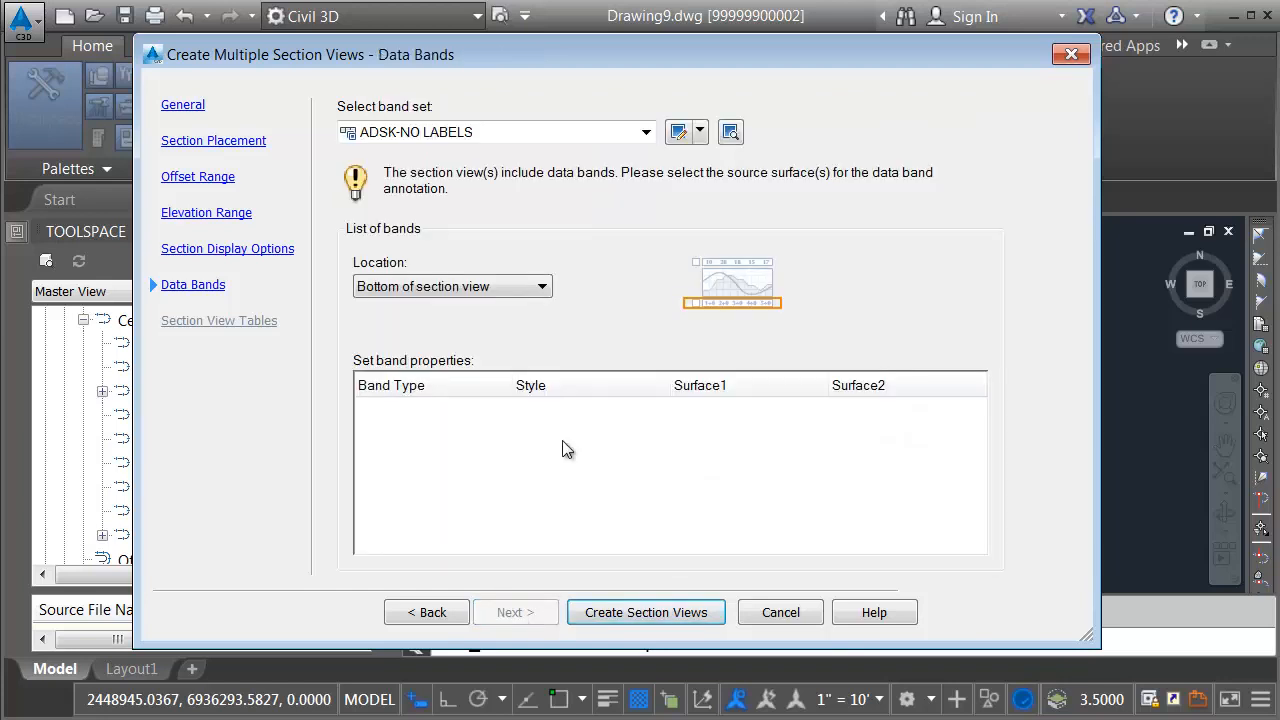
Apply the ADSK-NO LABELS band set and create the section views with their origin in the empty area just above the green surface boundary
left_click(647, 133)
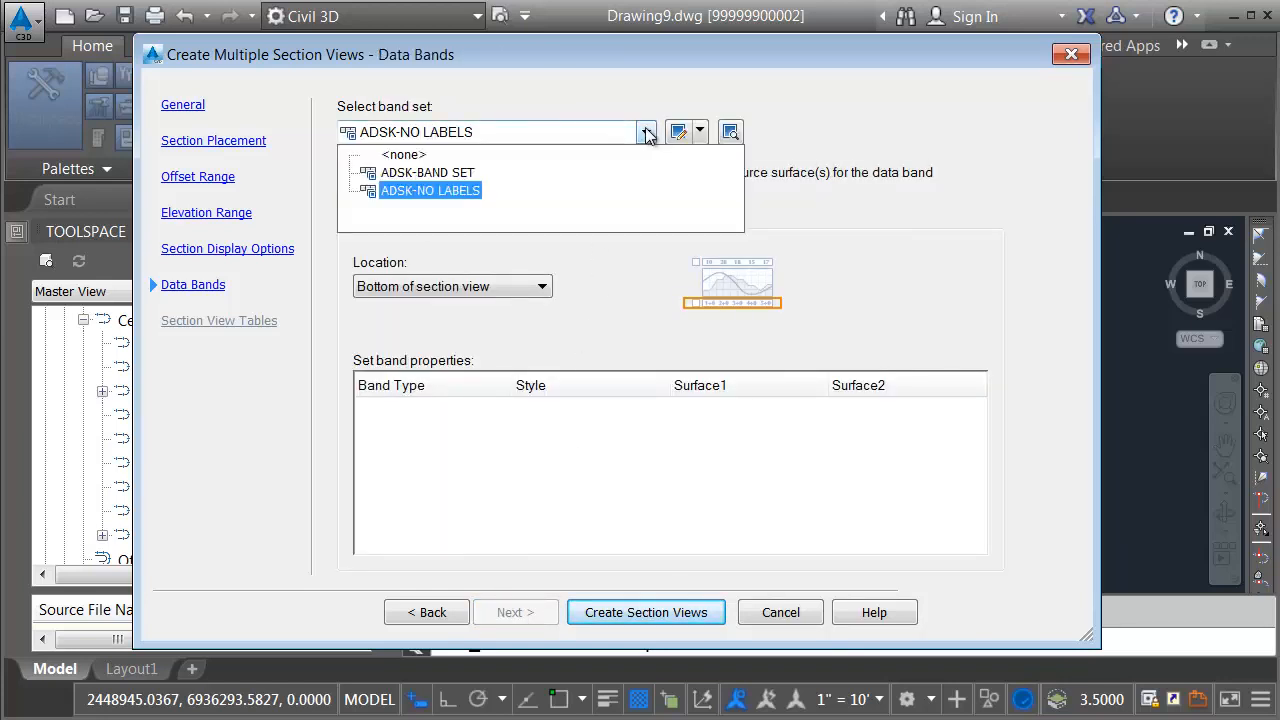
left_click(420, 191)
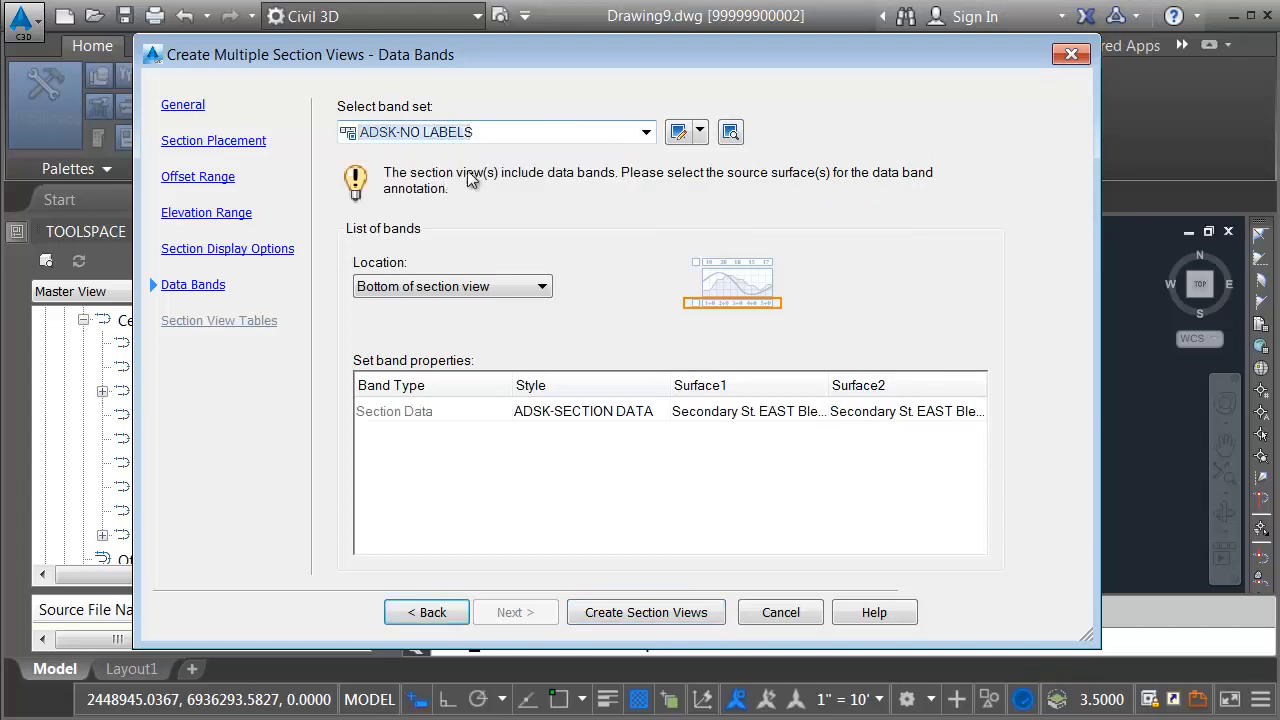
left_click(612, 613)
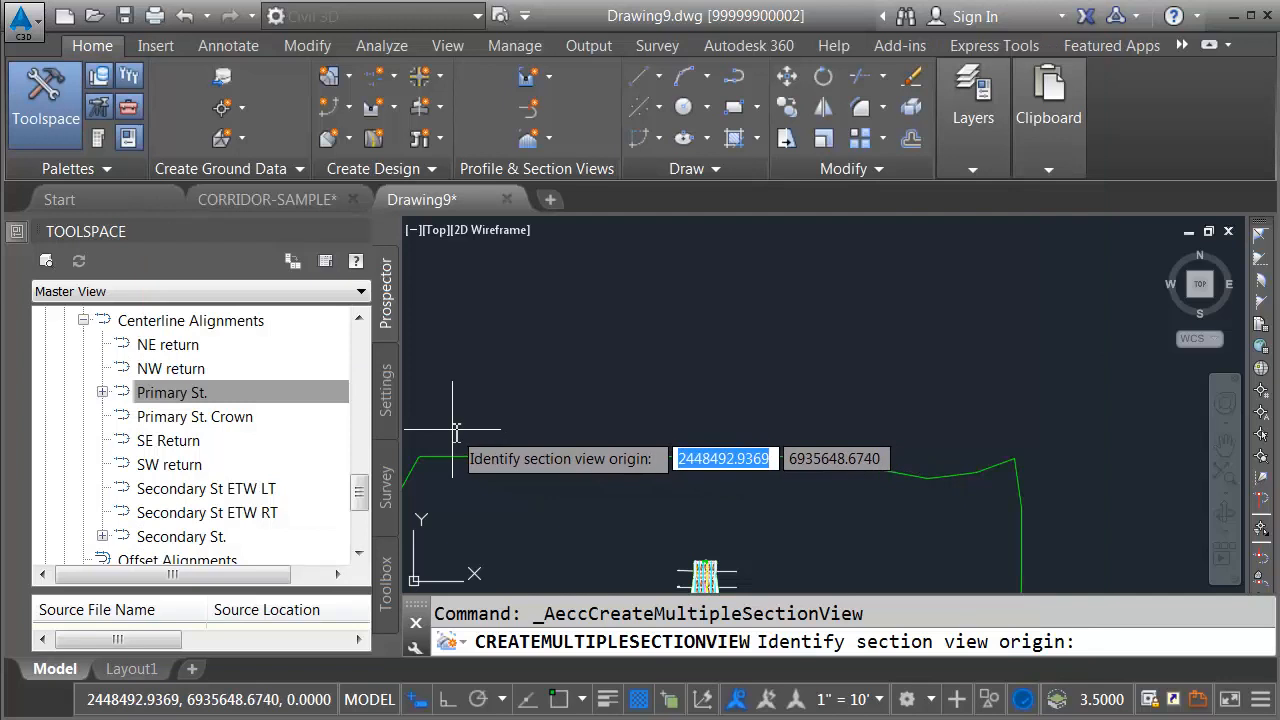
left_click(455, 432)
Examine the new section views at stations 10+50, 11+00 and 11+50, including their slope, offset and elevation labels and the curb detail
scroll(457, 423, "up", 6)
scroll(710, 450, "up", 3)
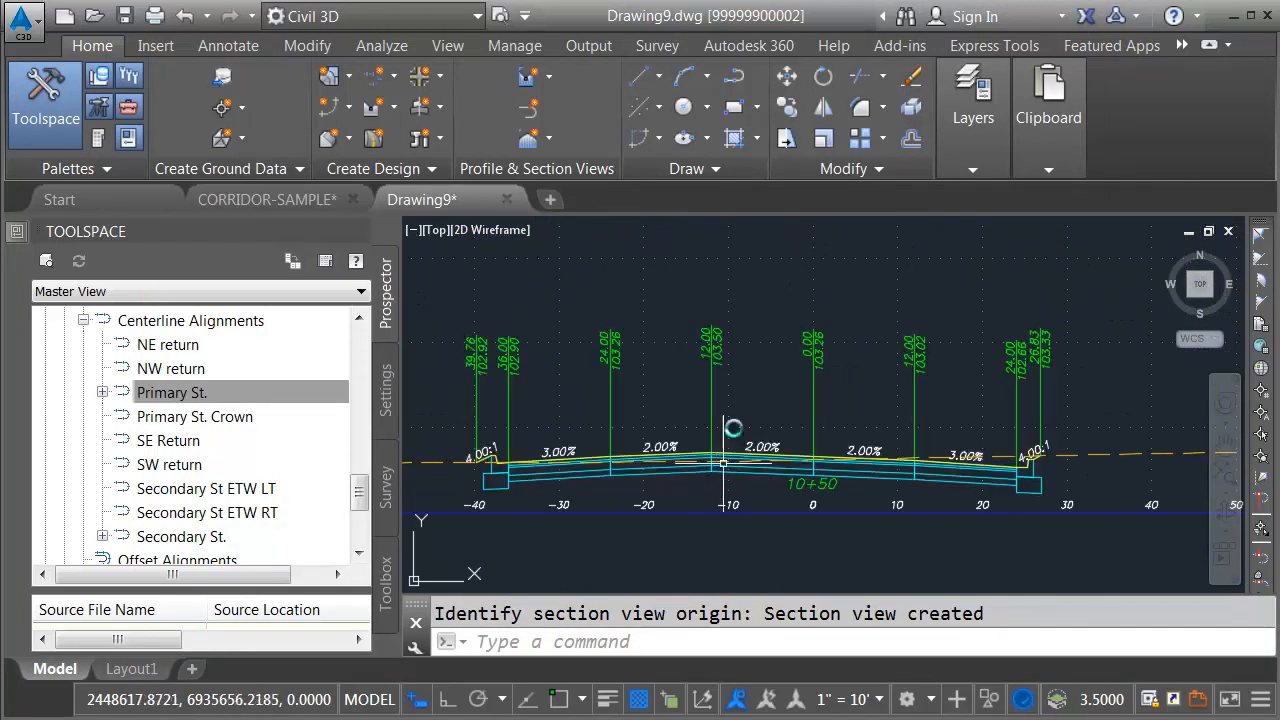
mouse_move(757, 309)
middle_mouse_down()
mouse_move(751, 506)
mouse_move(794, 592)
middle_mouse_up()
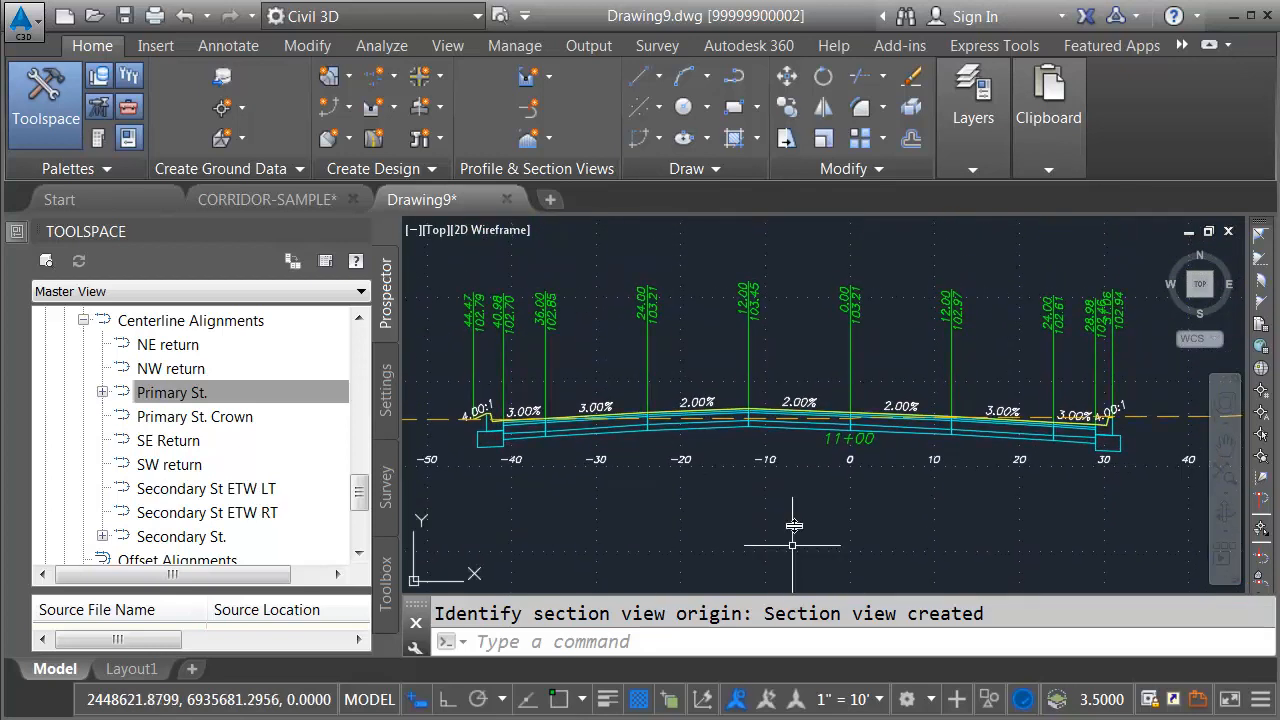
mouse_move(795, 281)
middle_mouse_down()
mouse_move(814, 487)
mouse_move(844, 605)
middle_mouse_up()
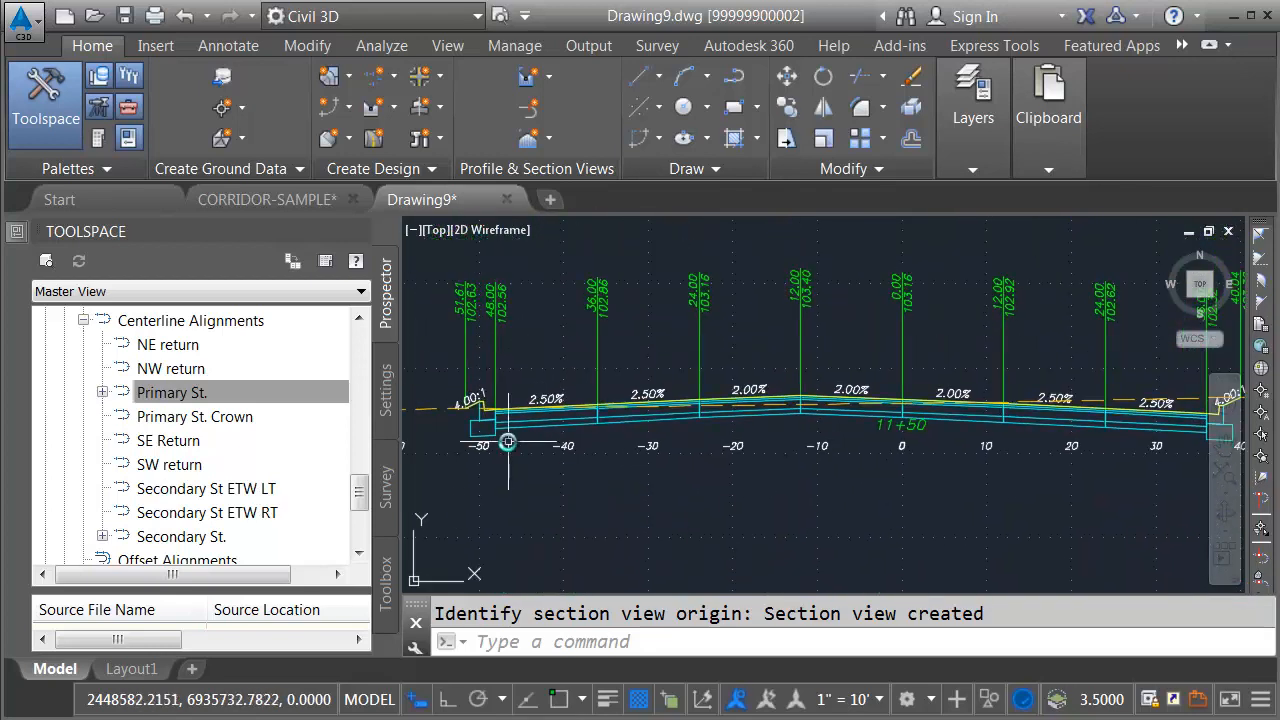
scroll(510, 438, "up", 1)
scroll(522, 424, "up", 1)
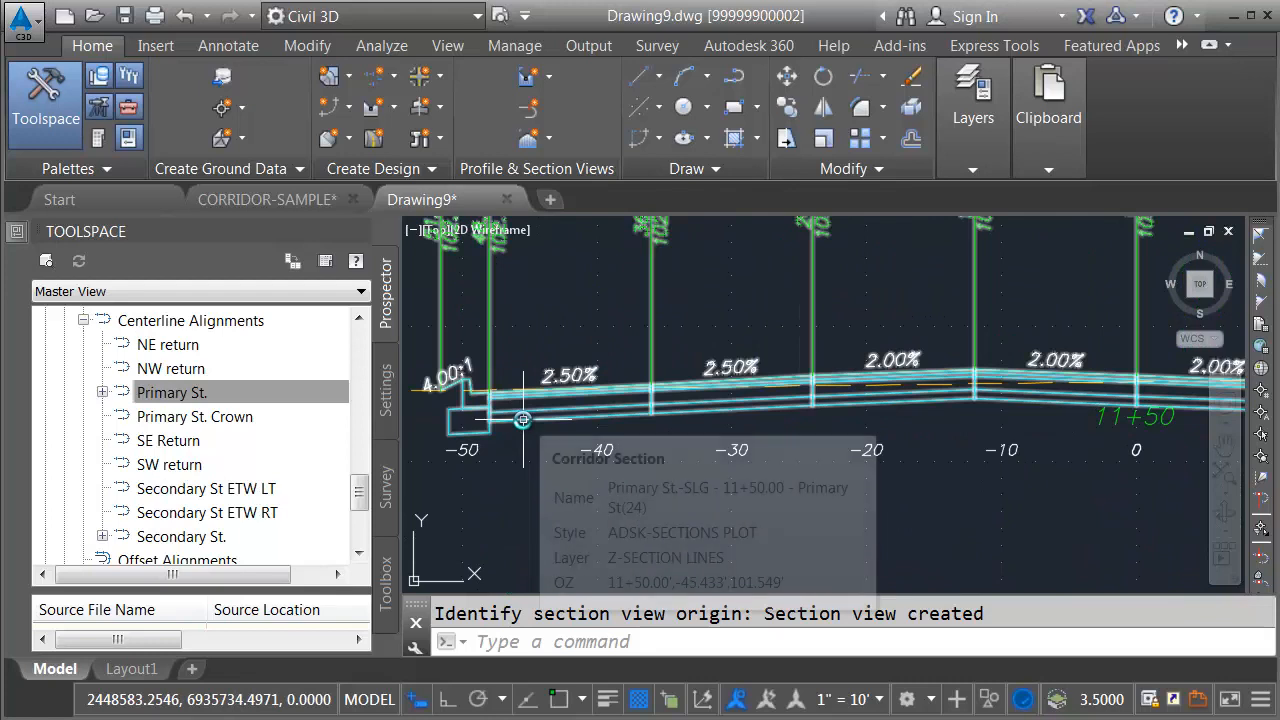
scroll(480, 360, "up", 3)
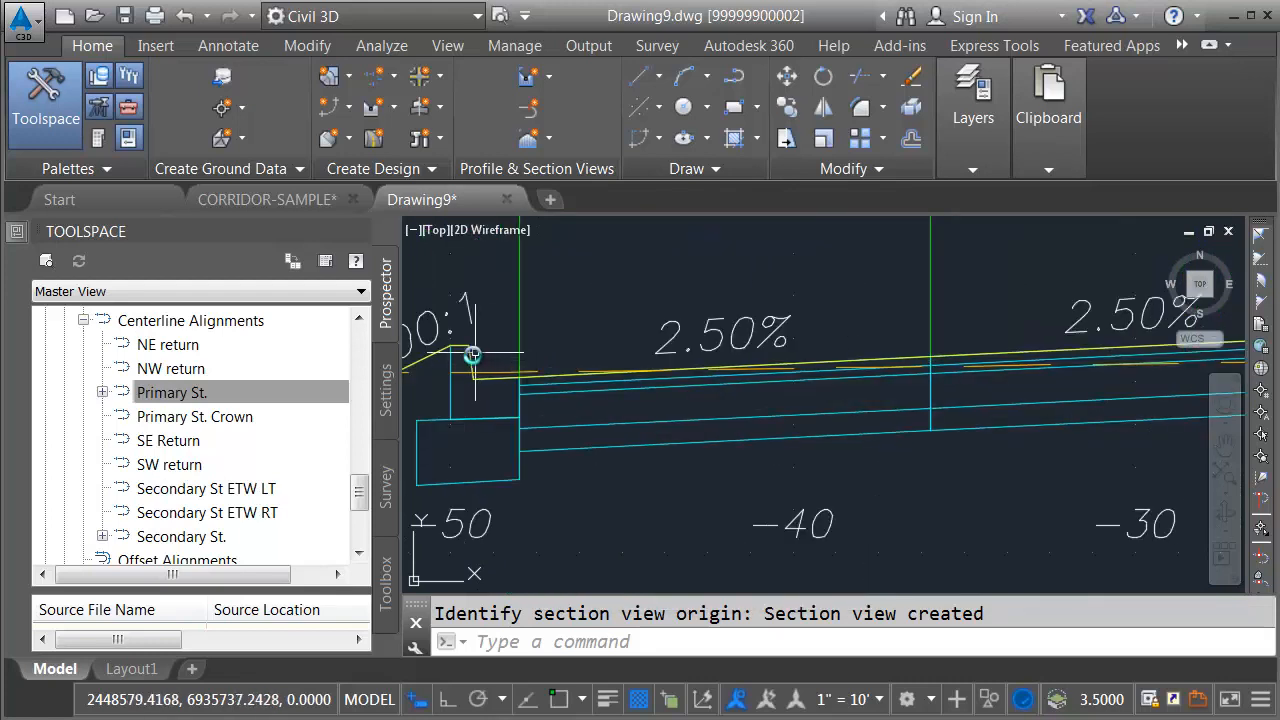
scroll(615, 340, "down", 2)
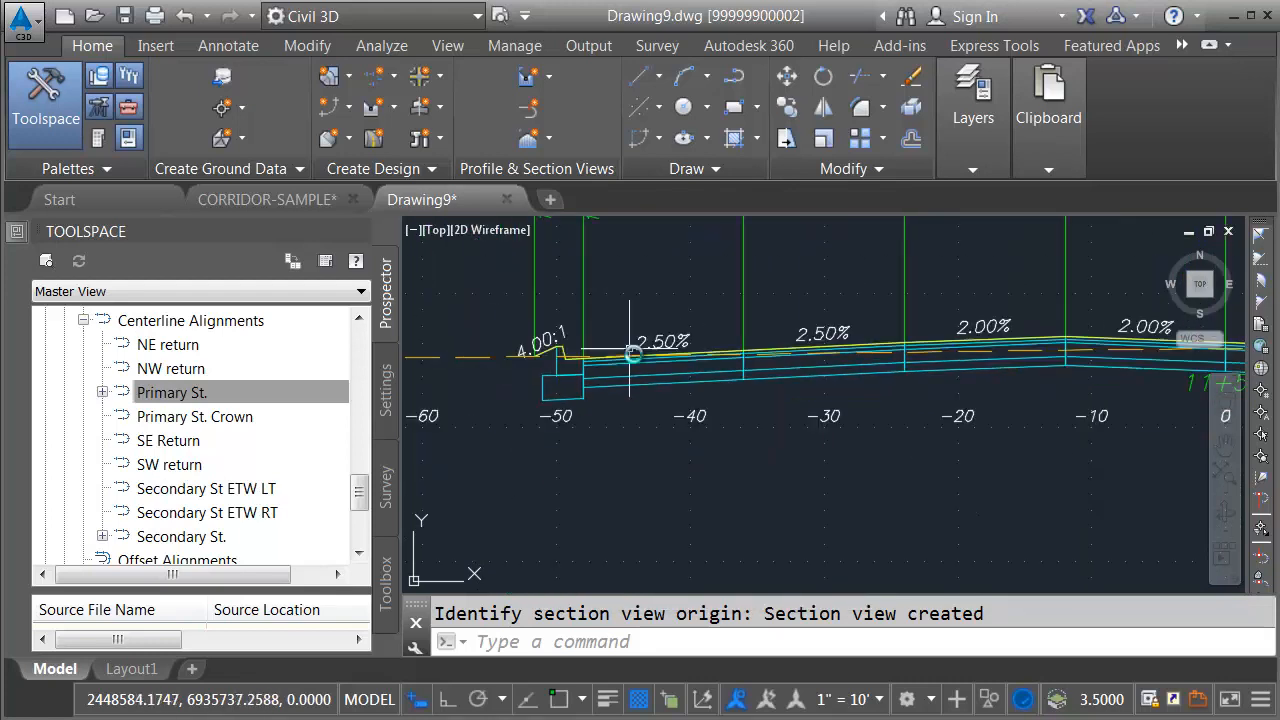
scroll(625, 347, "down", 3)
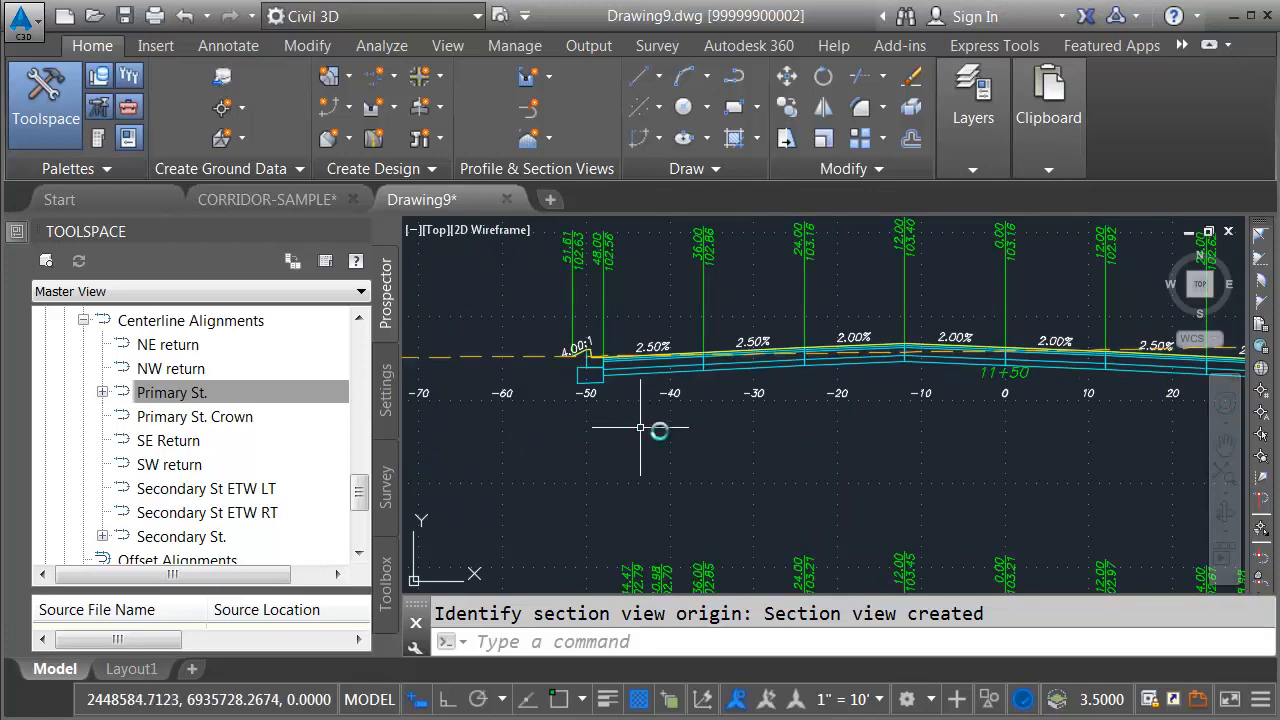
scroll(829, 434, "down", 3)
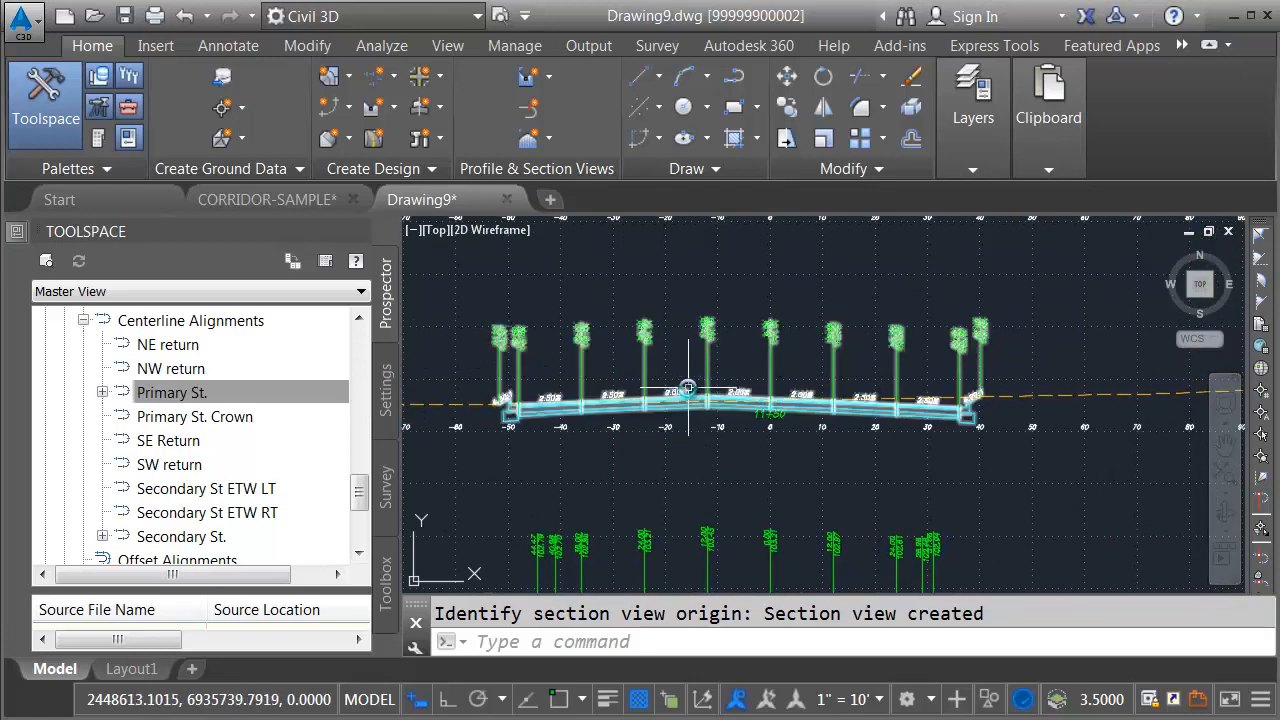
scroll(665, 355, "up", 3)
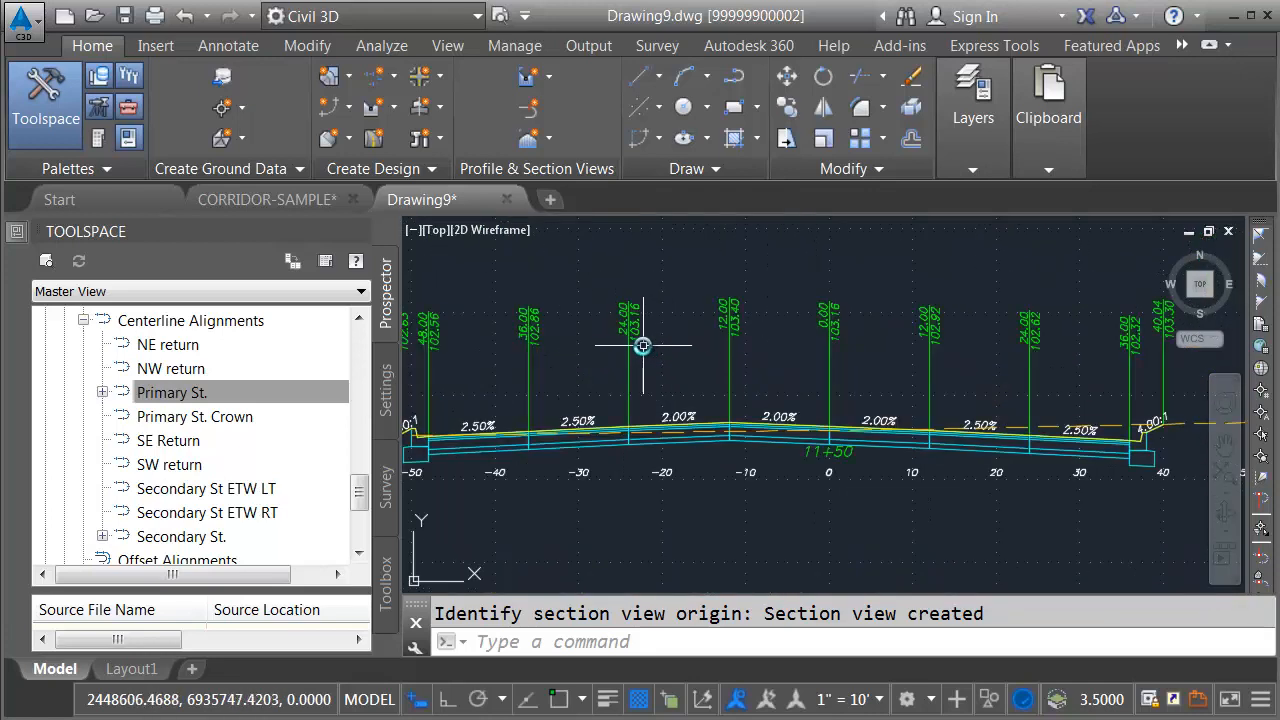
scroll(689, 365, "down", 1)
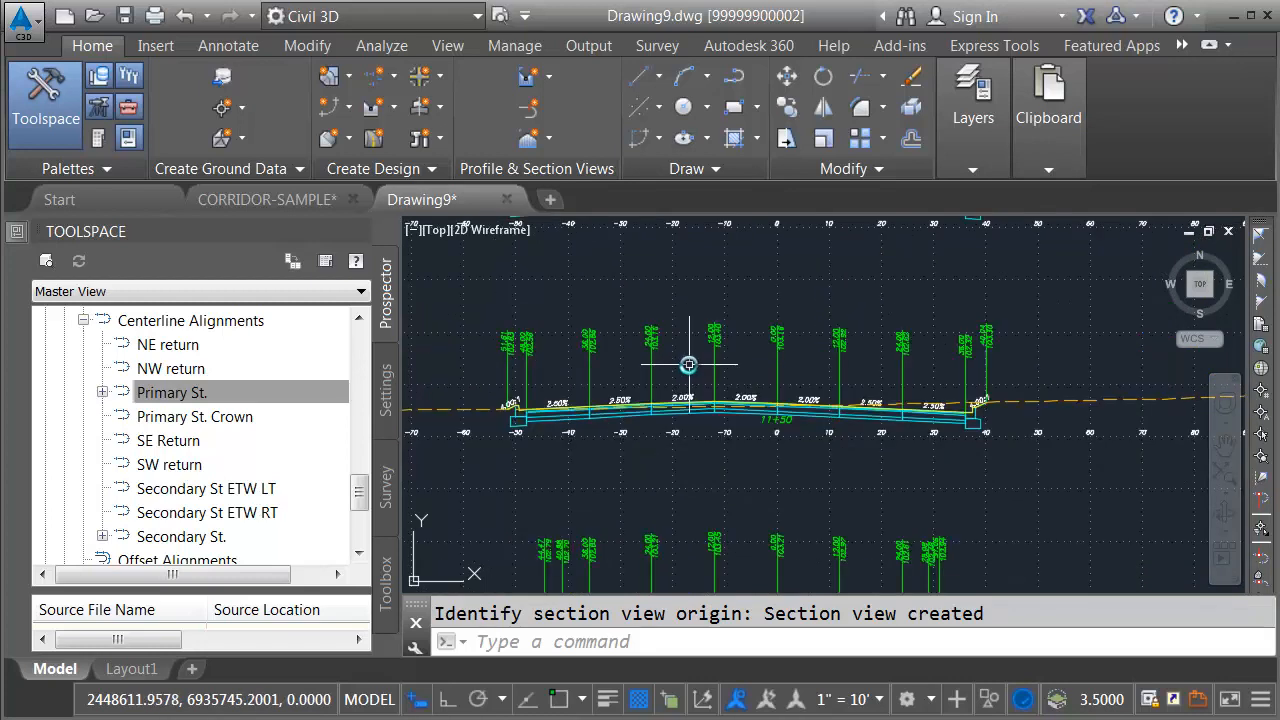
scroll(689, 365, "down", 2)
scroll(680, 491, "up", 4)
middle_click_drag(685, 487, 705, 405)
scroll(708, 395, "down", 1)
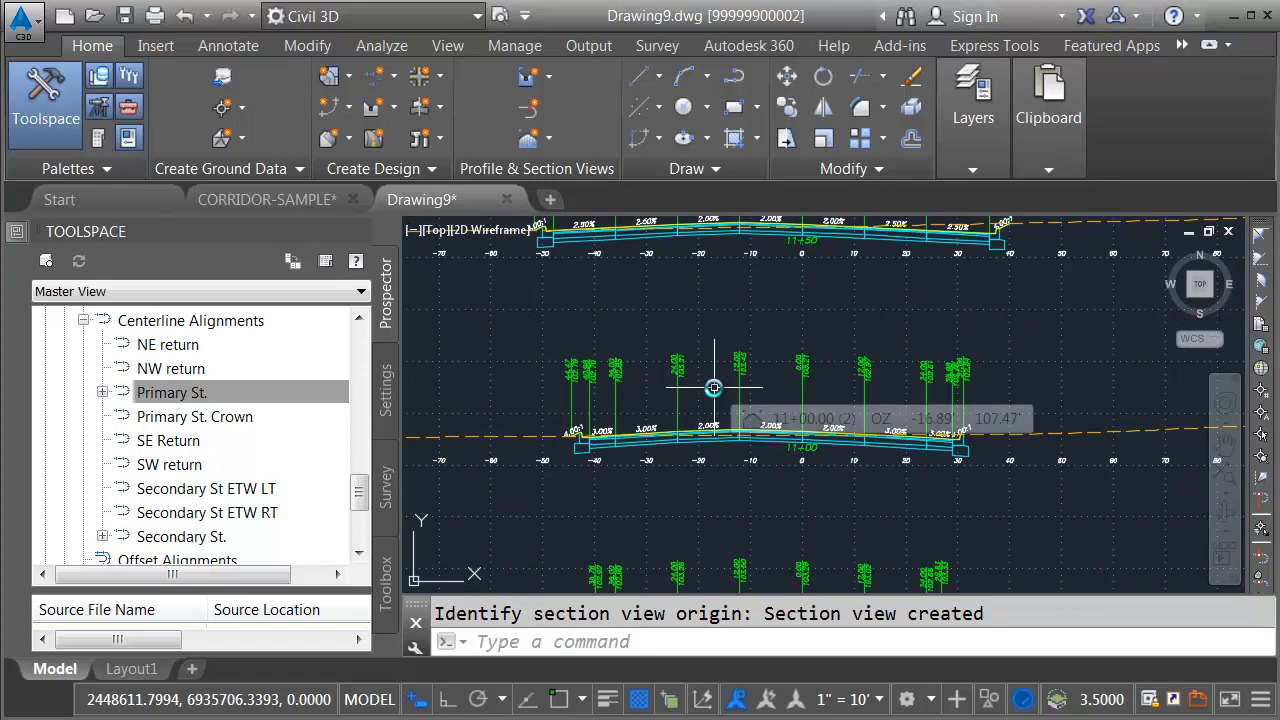